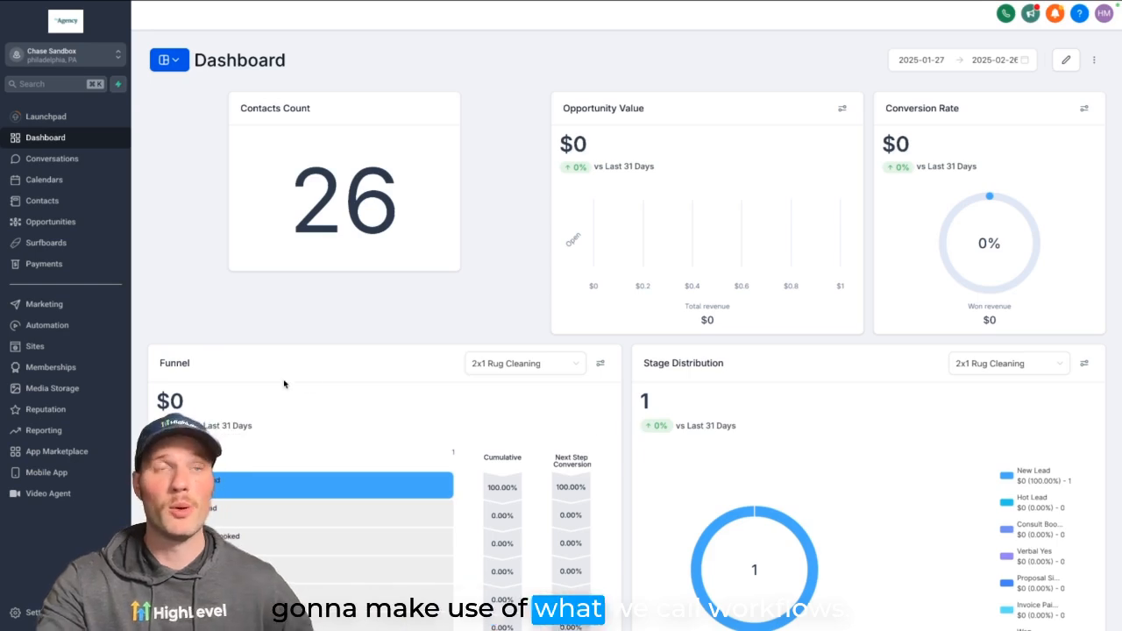
Step: Create a new automation workflow from scratch and name it "Quick Wins Workflow"
left_click(63, 326)
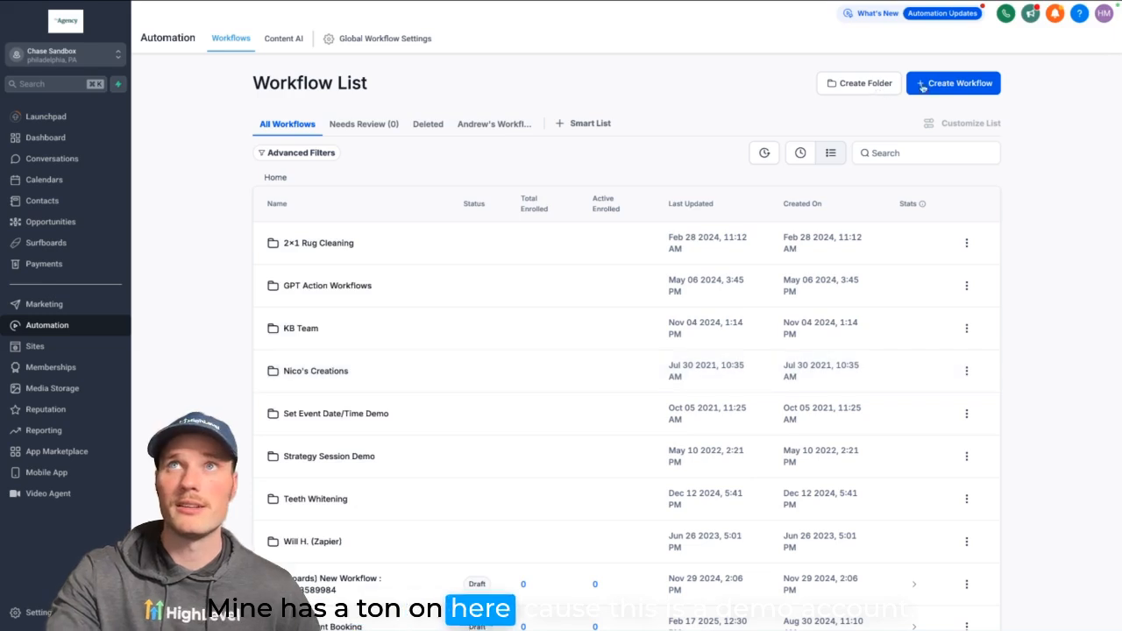
left_click(965, 87)
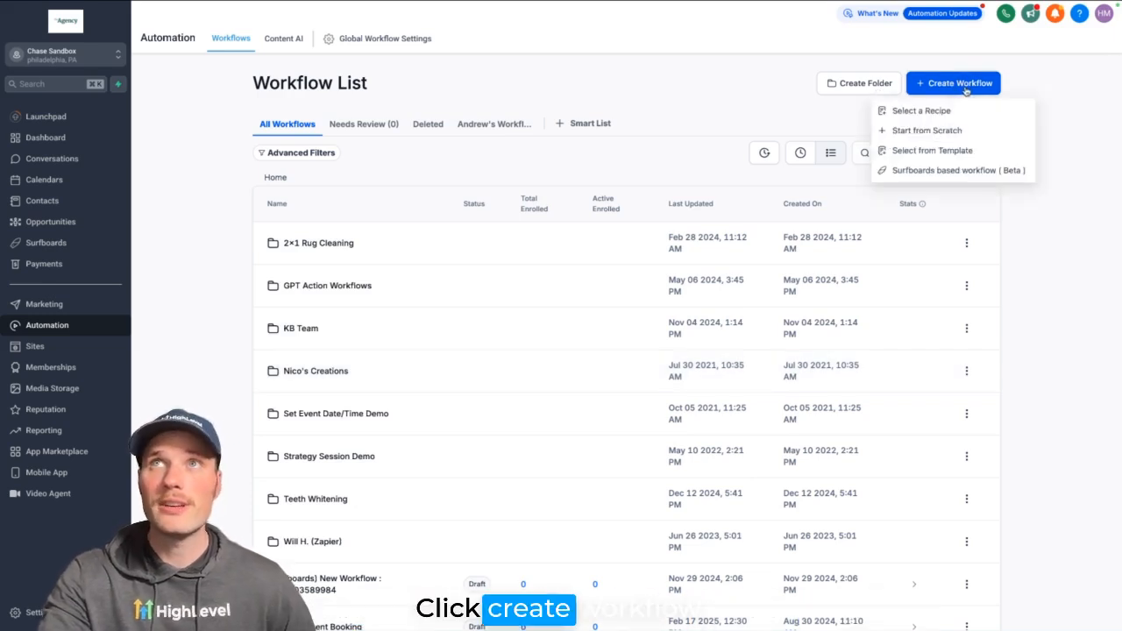
left_click(929, 131)
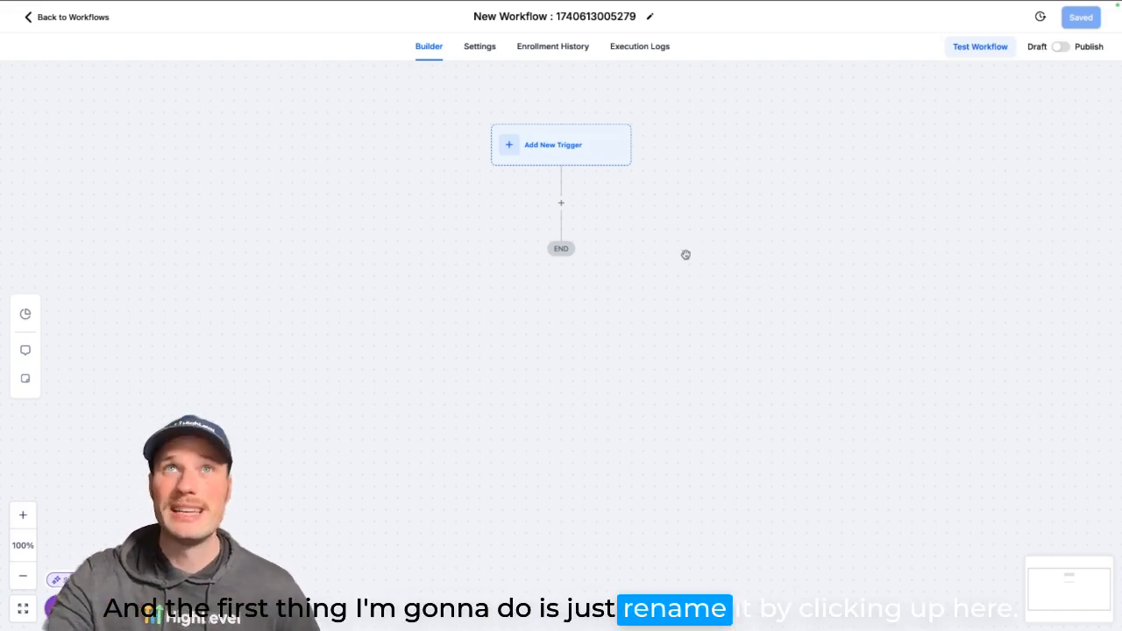
left_click(559, 16)
type("Quick Wins Workflow")
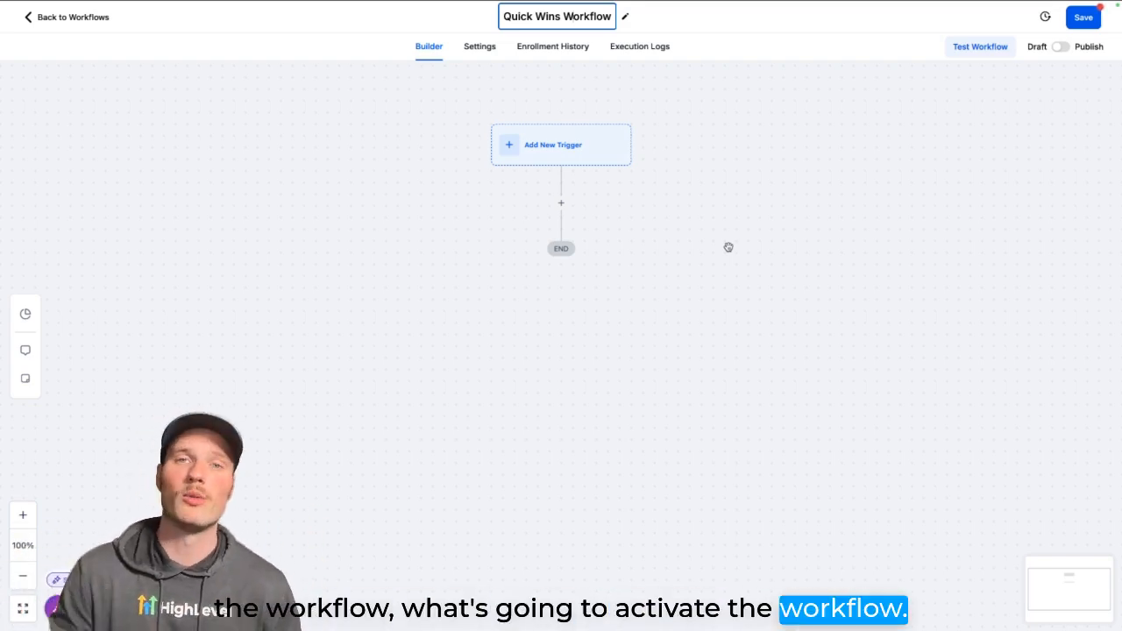
Step: Browse the available workflow triggers, search for "form" and add the Form Submitted trigger
left_click(582, 162)
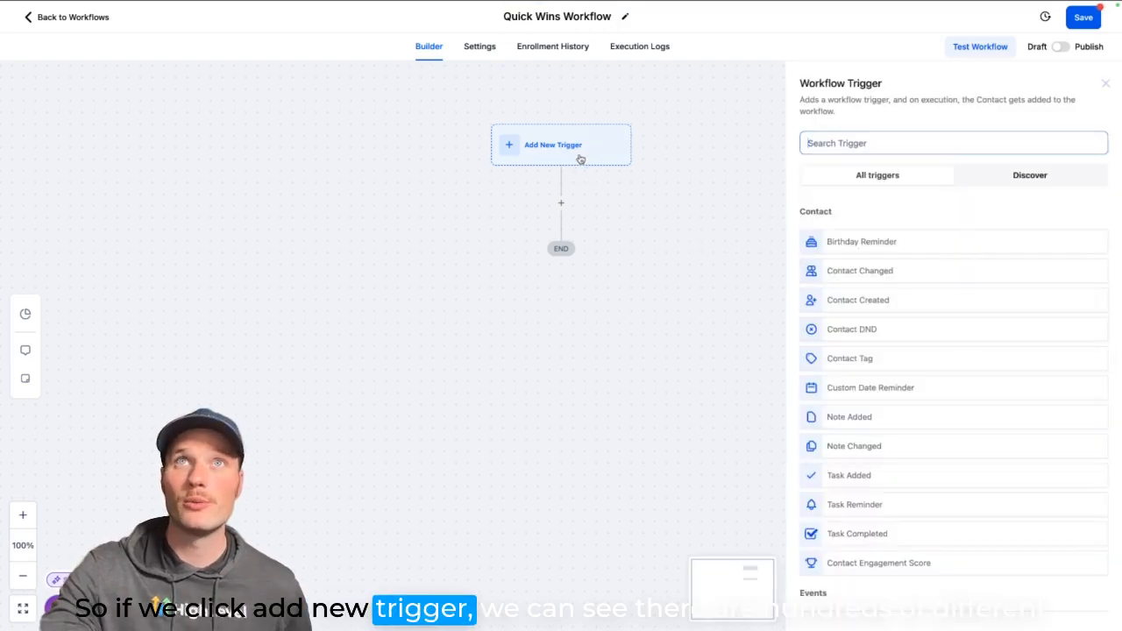
scroll(941, 246, "down", 8)
scroll(944, 246, "down", 15)
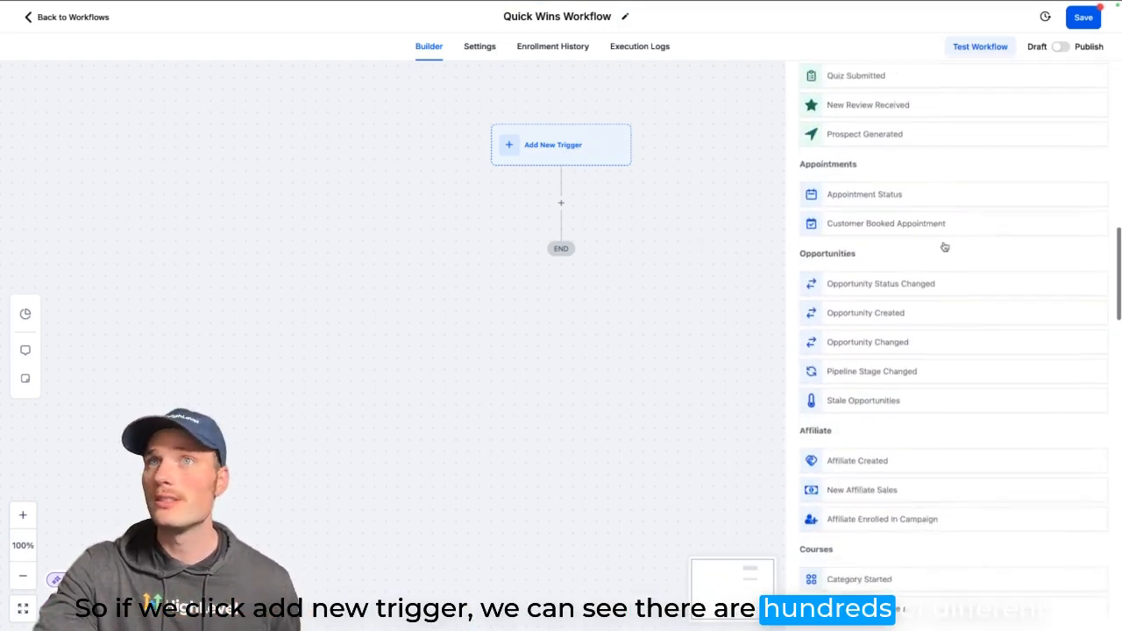
scroll(944, 246, "up", 10)
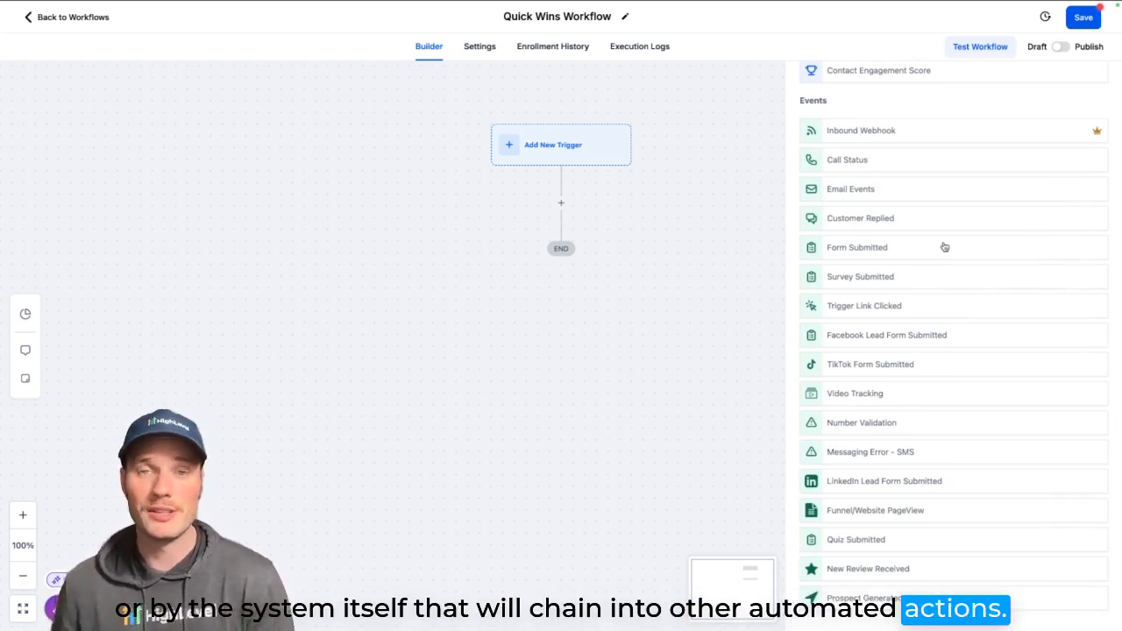
scroll(931, 261, "up", 6)
left_click(879, 141)
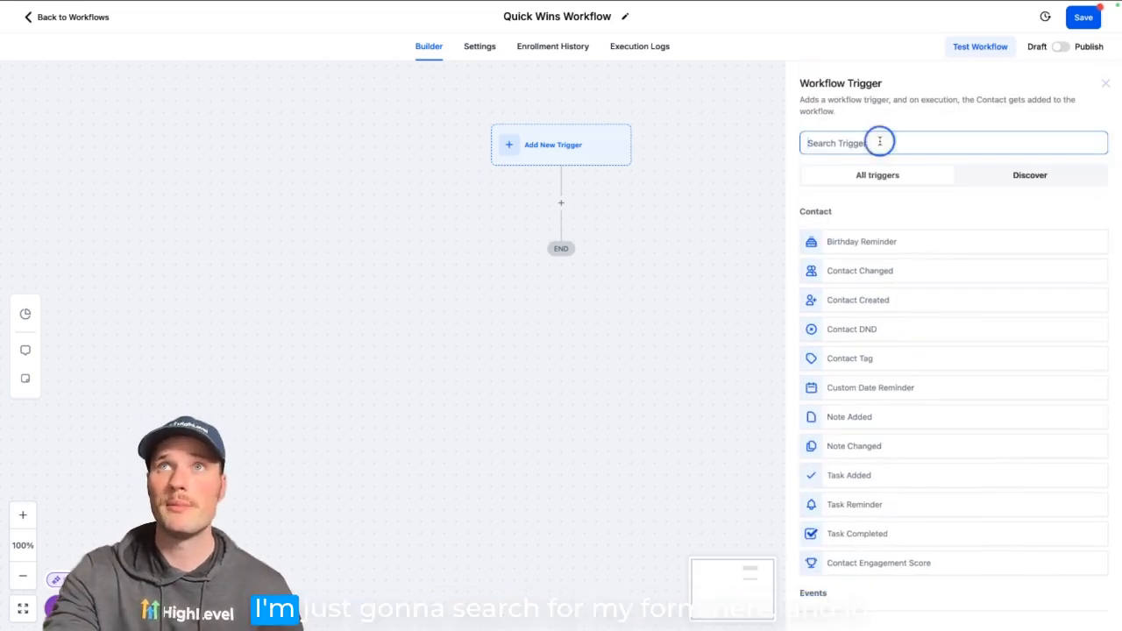
type("form")
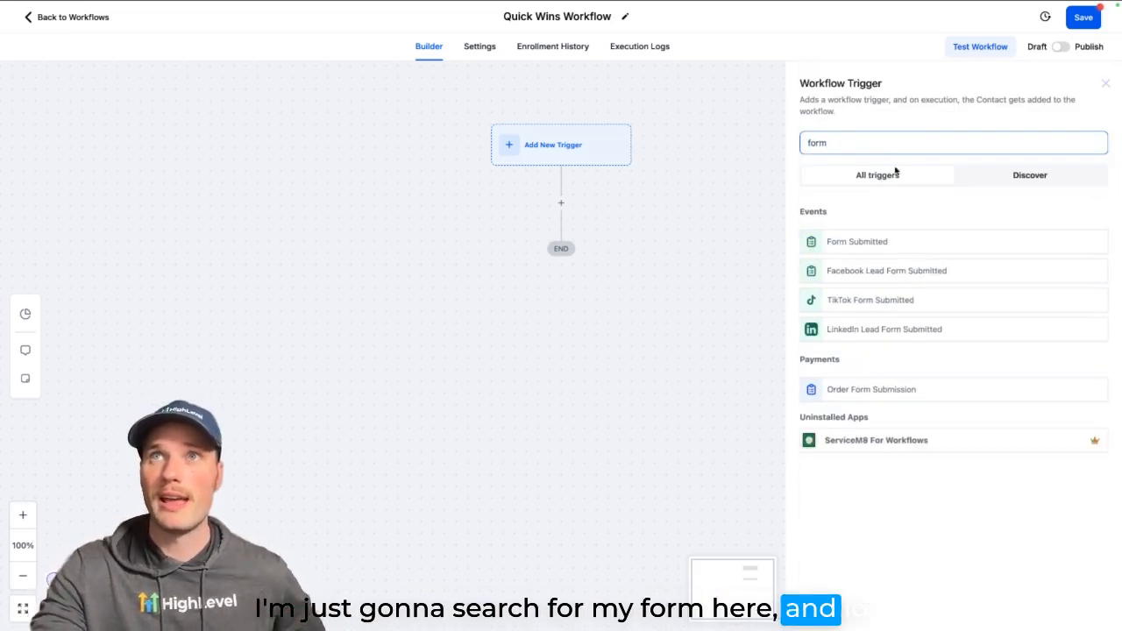
left_click(866, 245)
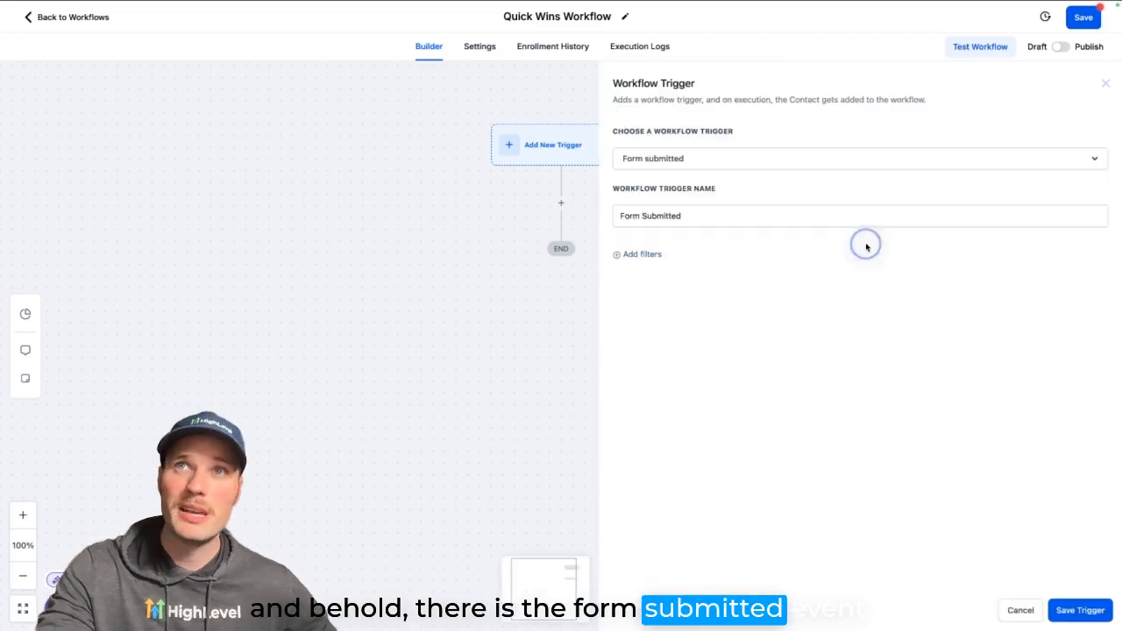
Step: Filter the Form Submitted trigger so that "Form is" Lead Generation, and save the trigger
left_click(646, 255)
left_click(687, 276)
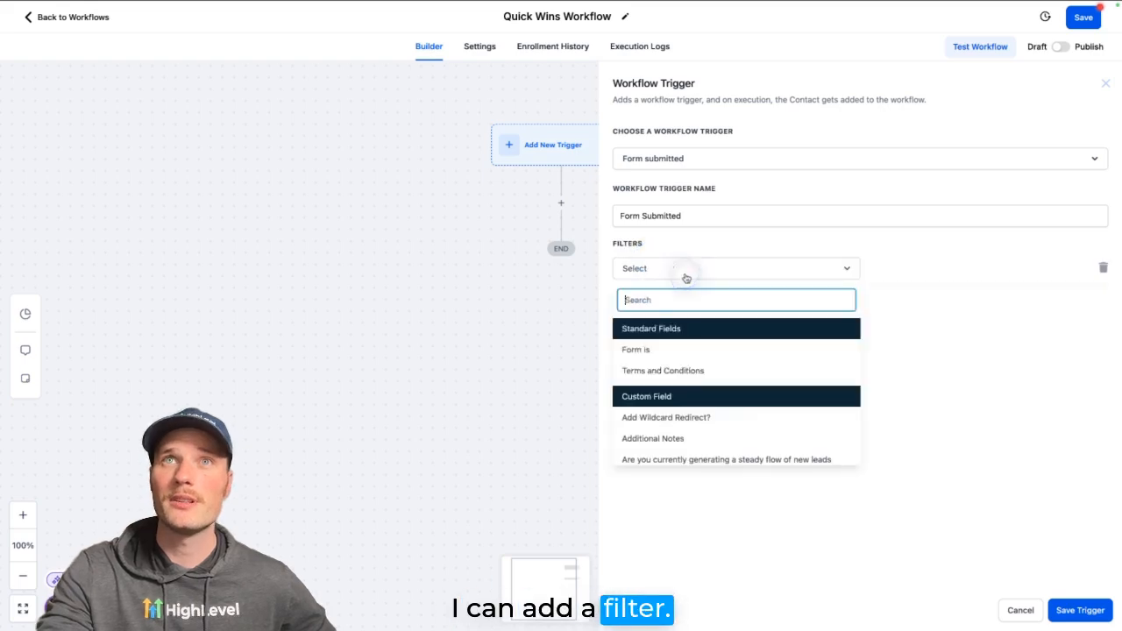
left_click(664, 349)
left_click(915, 277)
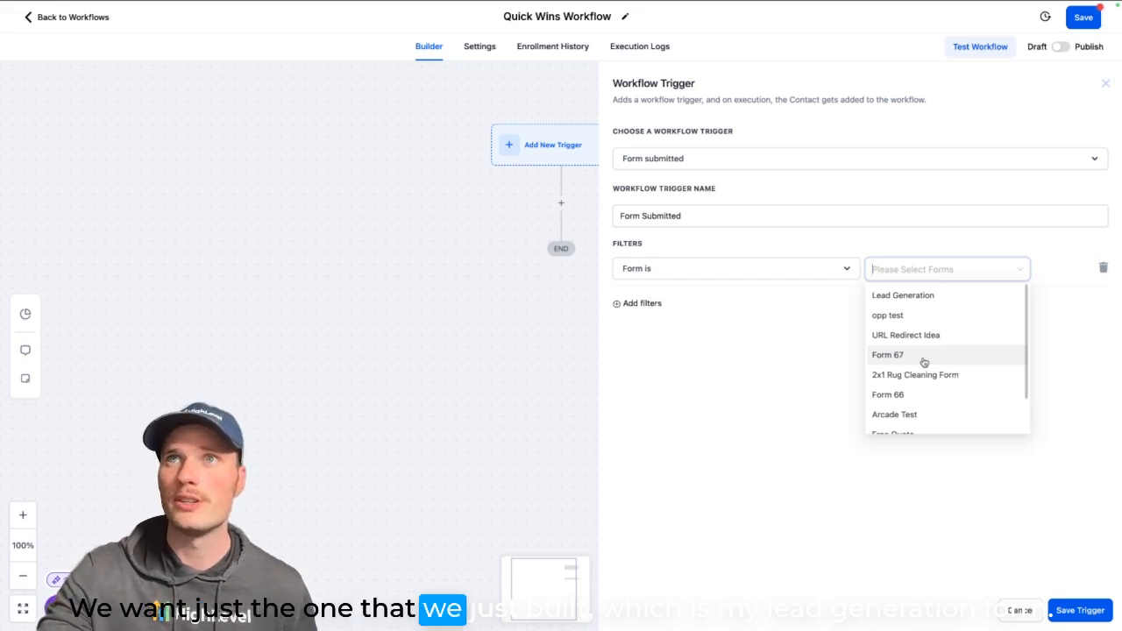
left_click(919, 296)
left_click(824, 468)
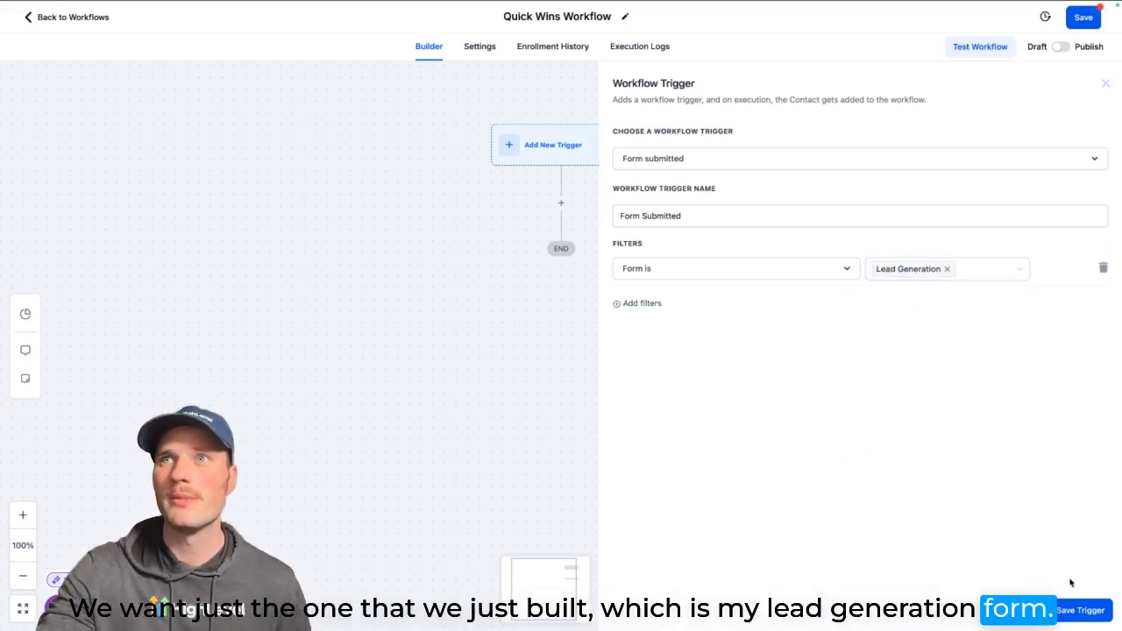
left_click(1080, 612)
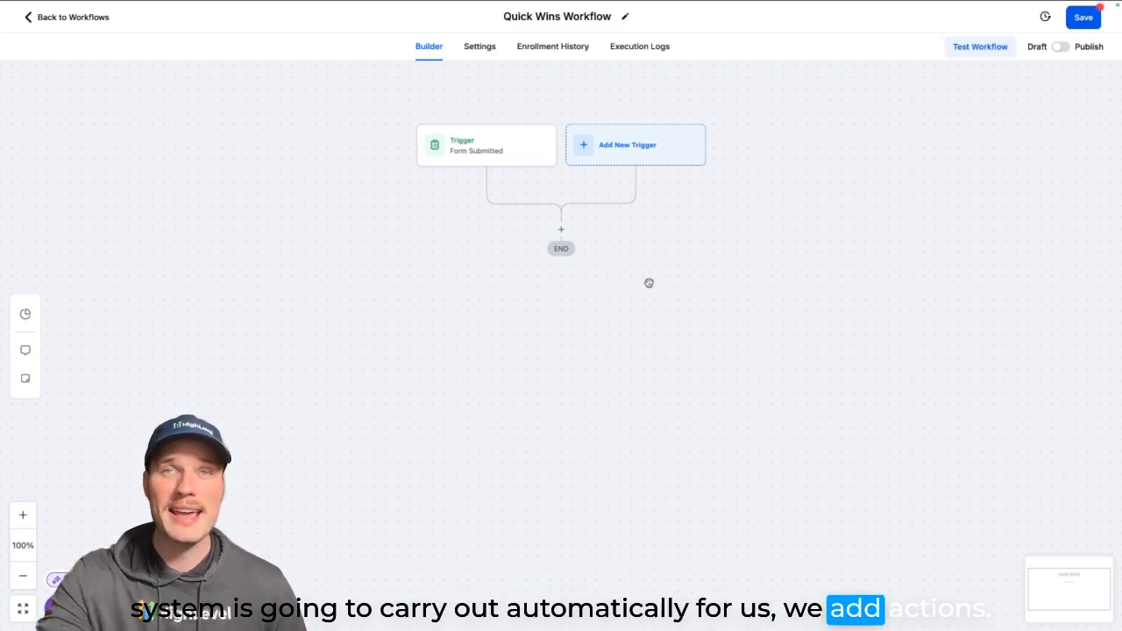
Step: Add a Create/Update Opportunity action after the trigger, finding it with the search "oppo"
left_click(562, 230)
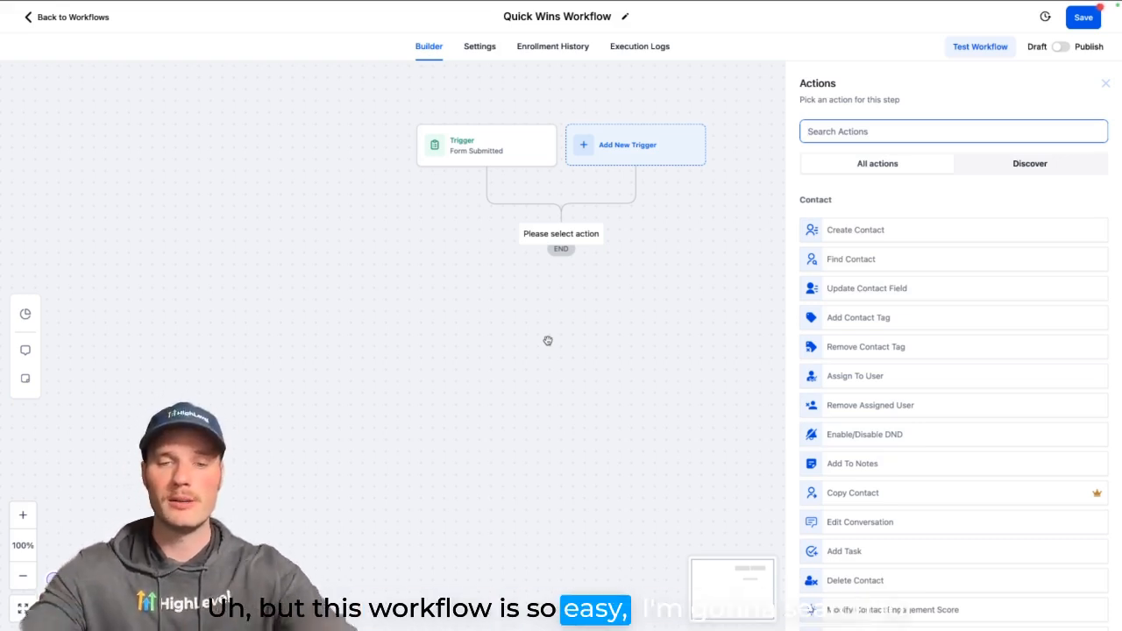
type("oppo")
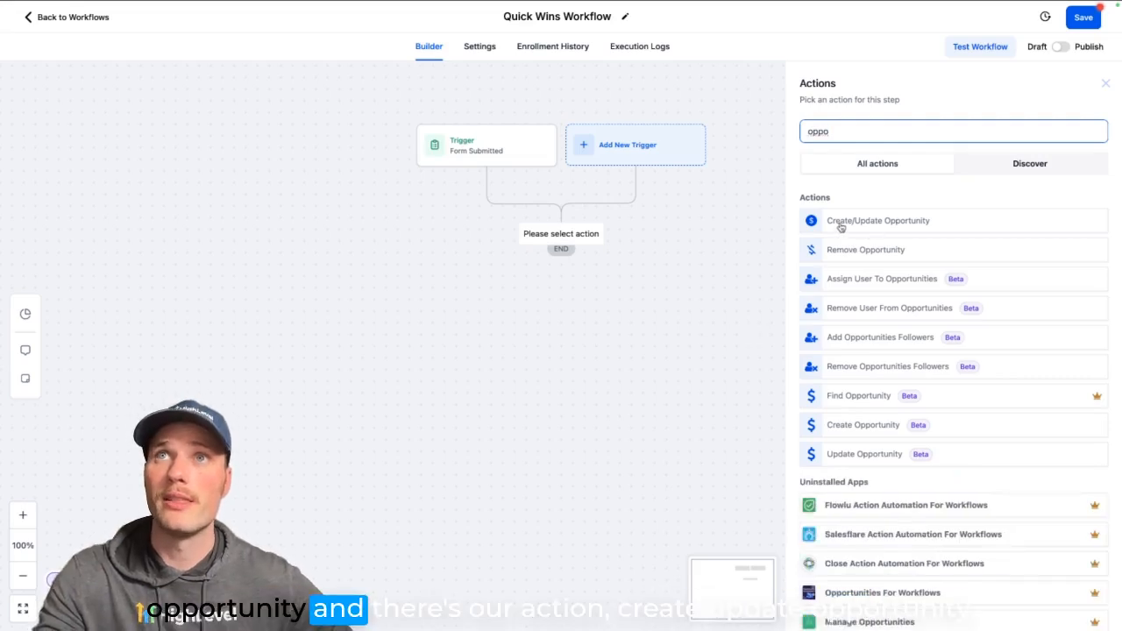
left_click(901, 223)
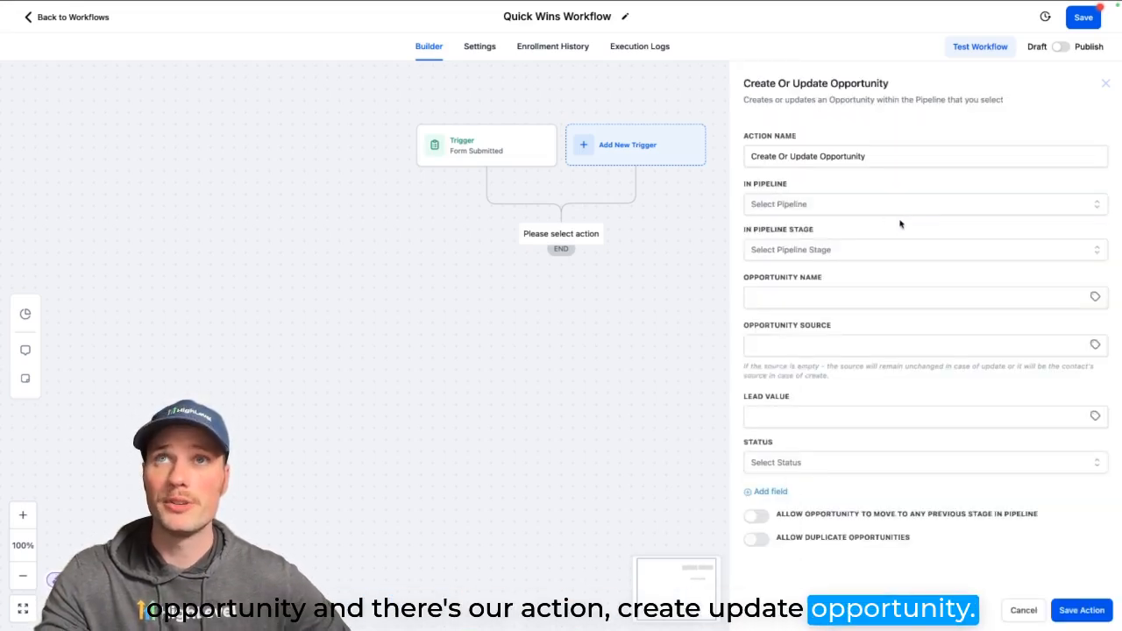
Step: Assign the opportunity to the Gym Sales Pipeline in the Opt In stage
left_click(832, 203)
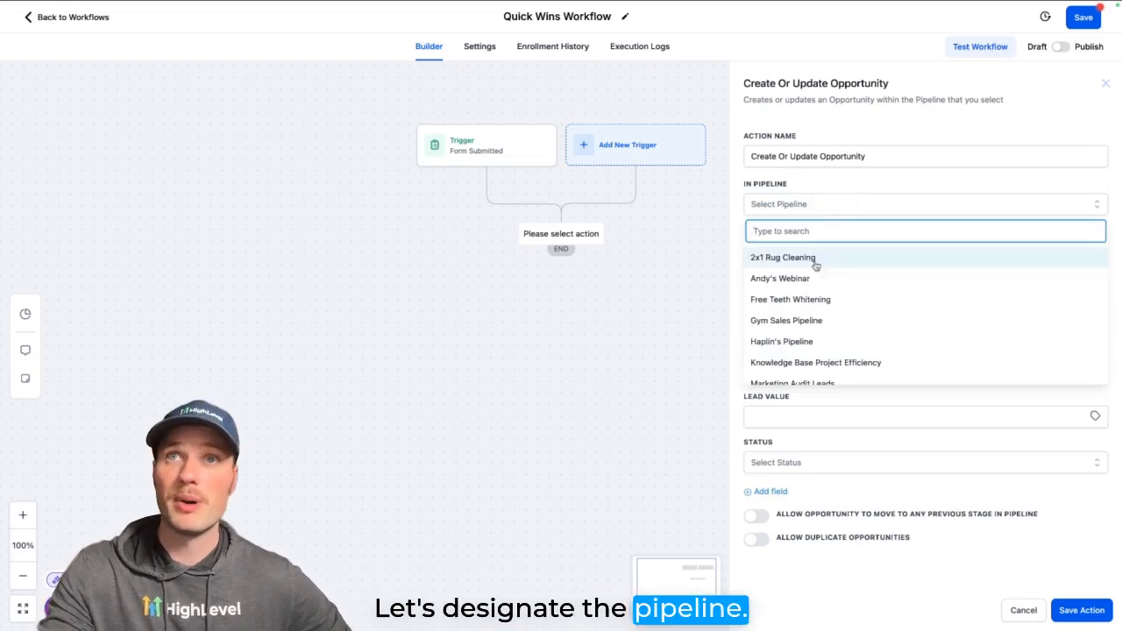
scroll(801, 298, "down", 1)
left_click(797, 309)
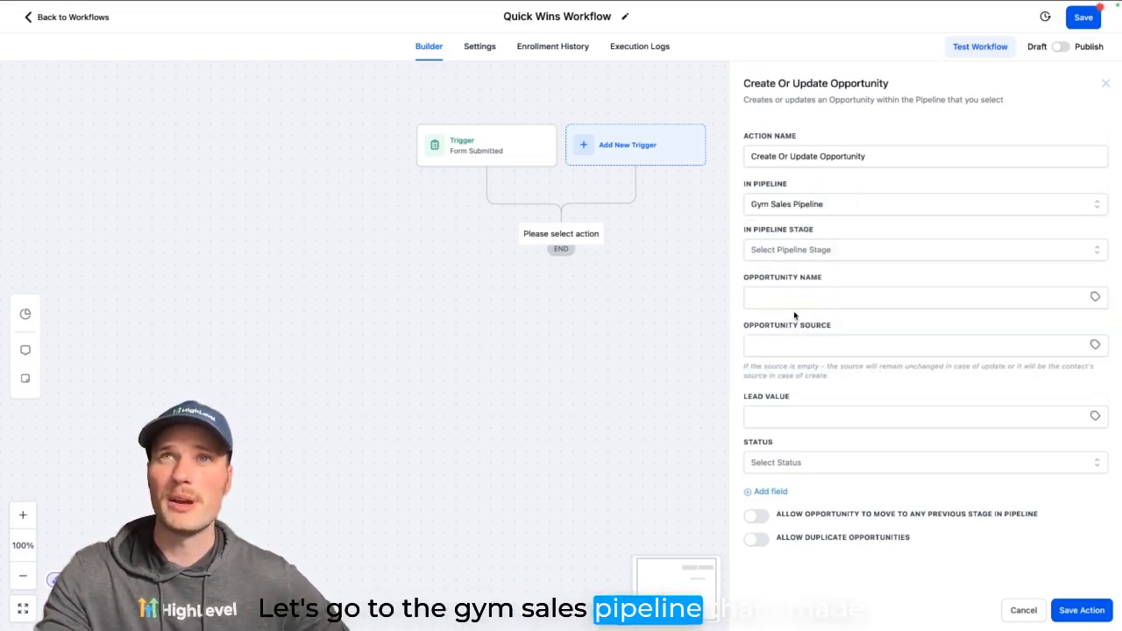
left_click(841, 252)
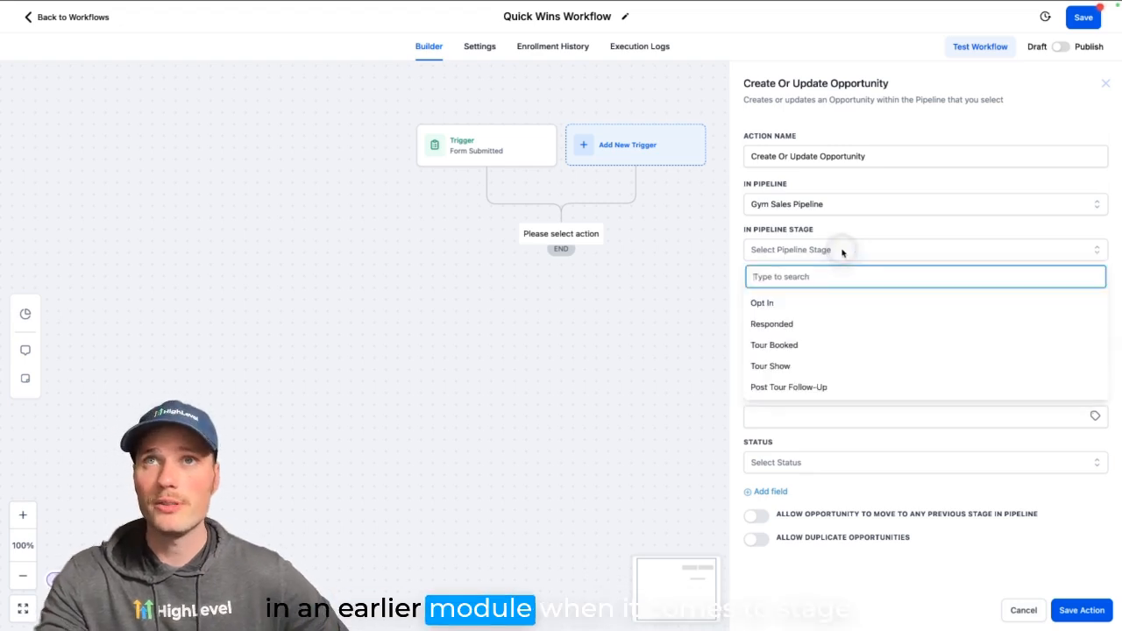
left_click(793, 303)
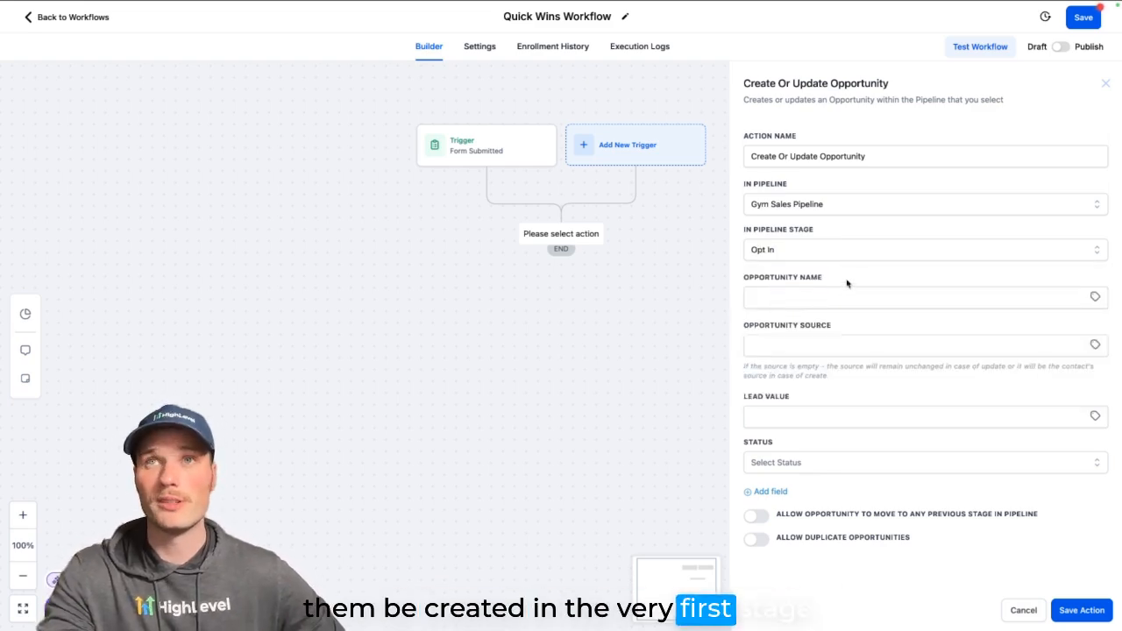
Step: Leave the opportunity name and source empty and set the lead value to $1000
left_click_drag(750, 278, 830, 278)
left_click_drag(781, 325, 850, 325)
left_click(852, 326)
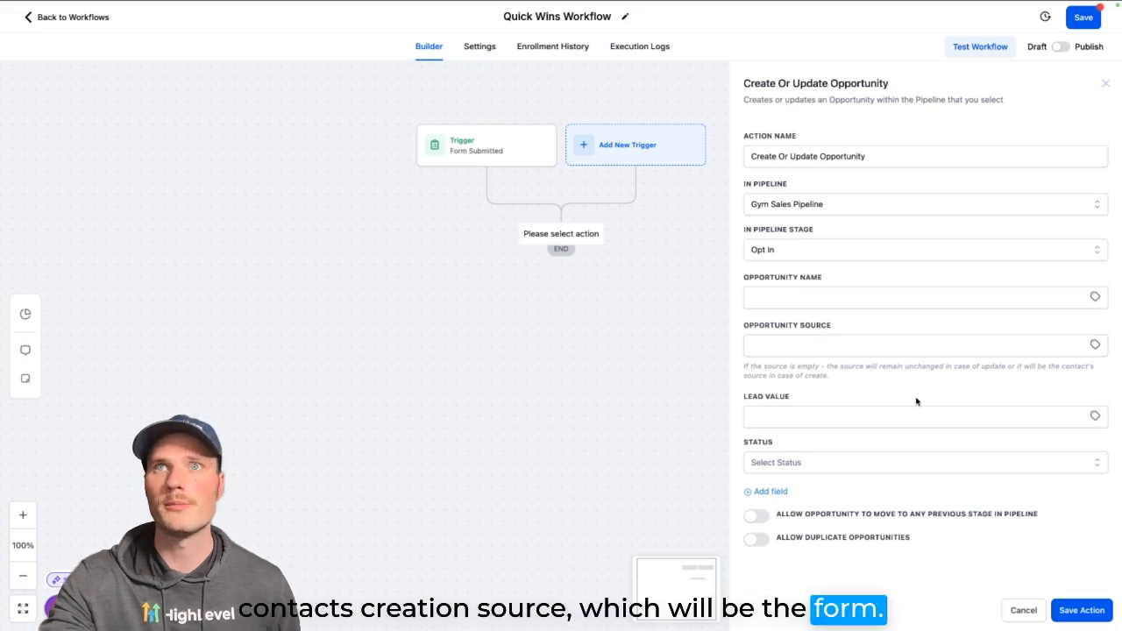
left_click(803, 415)
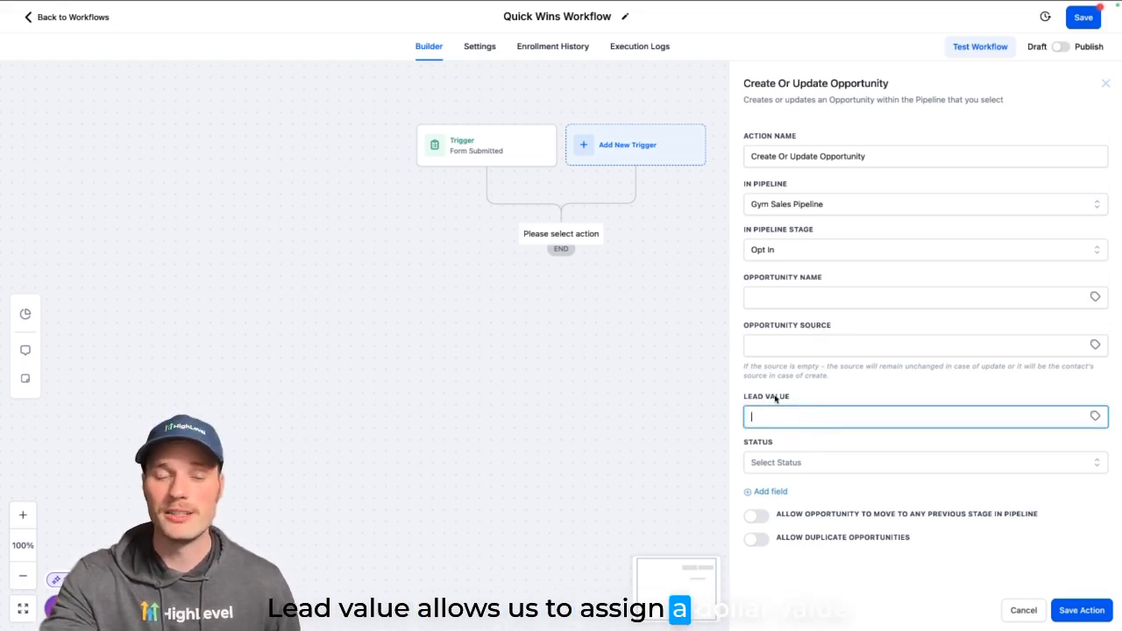
type("$1000")
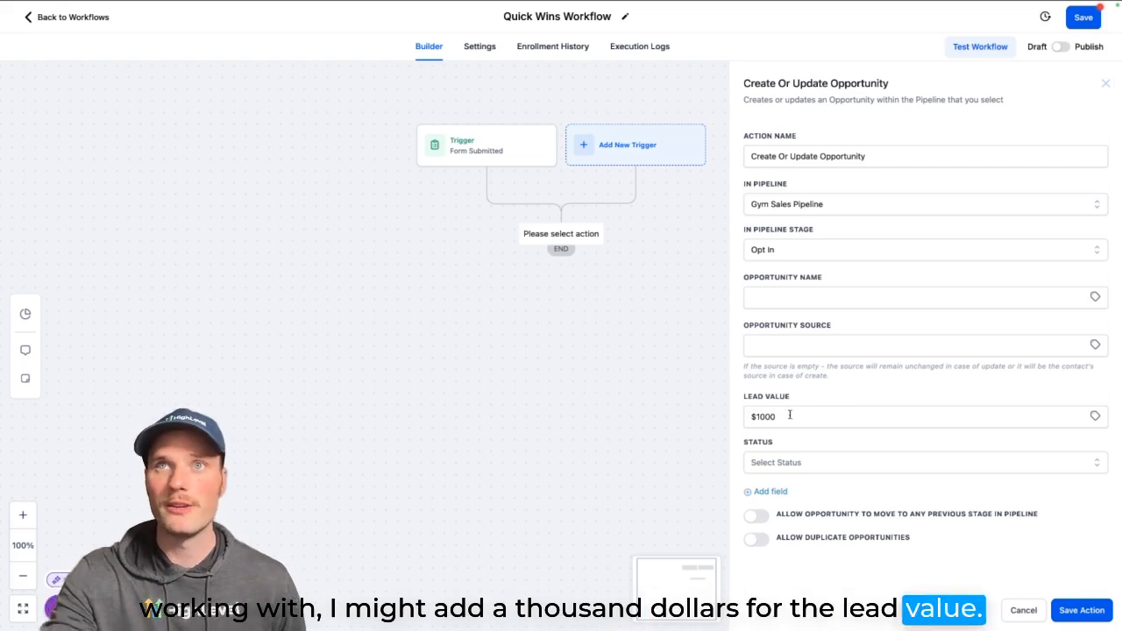
Step: Set the opportunity's status to open and save the action
left_click_drag(747, 445, 789, 445)
left_click(789, 444)
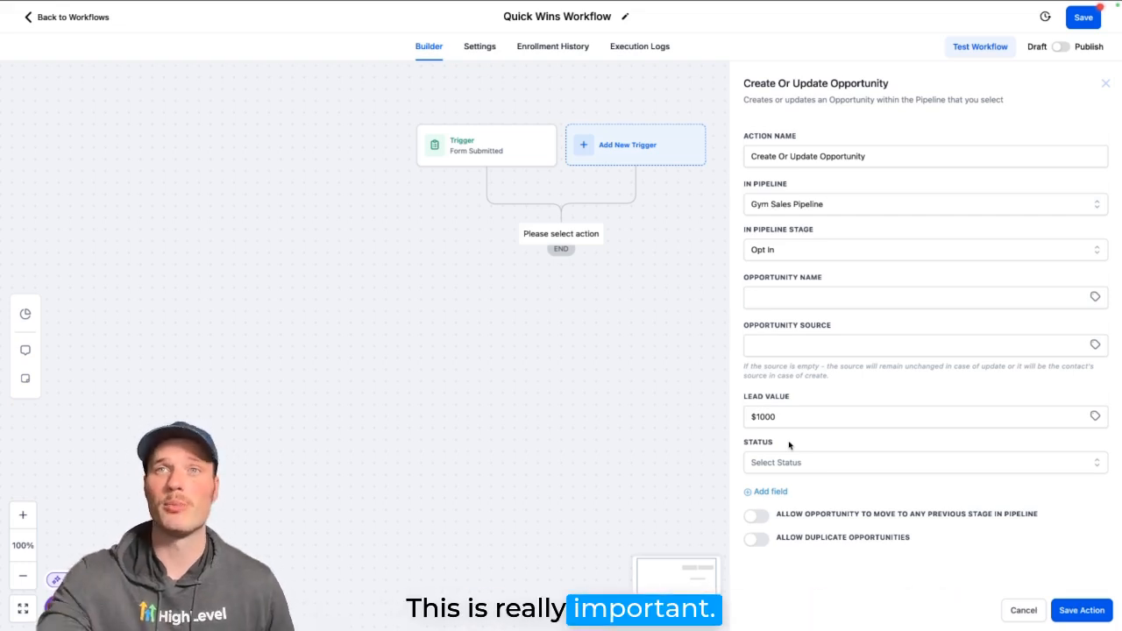
left_click(796, 459)
left_click(768, 490)
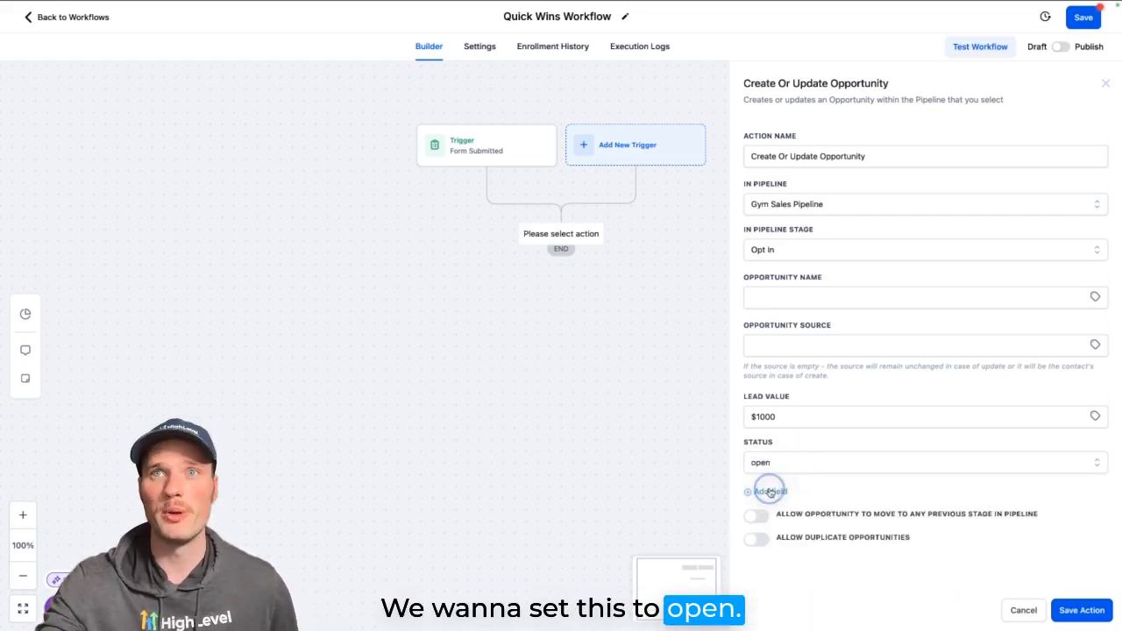
left_click(819, 462)
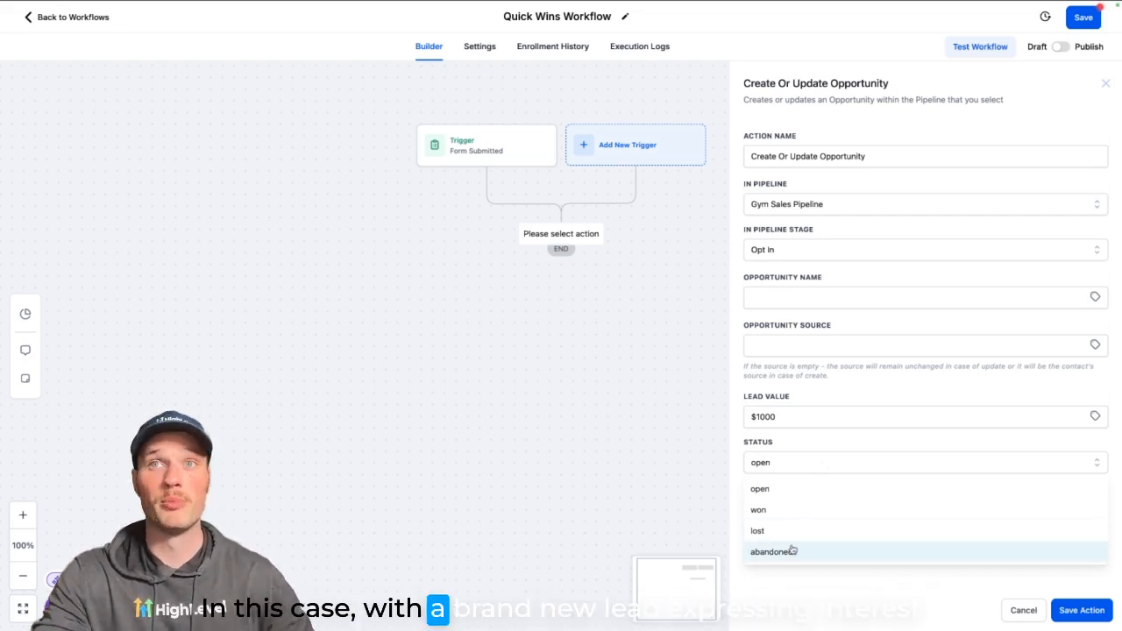
left_click(790, 493)
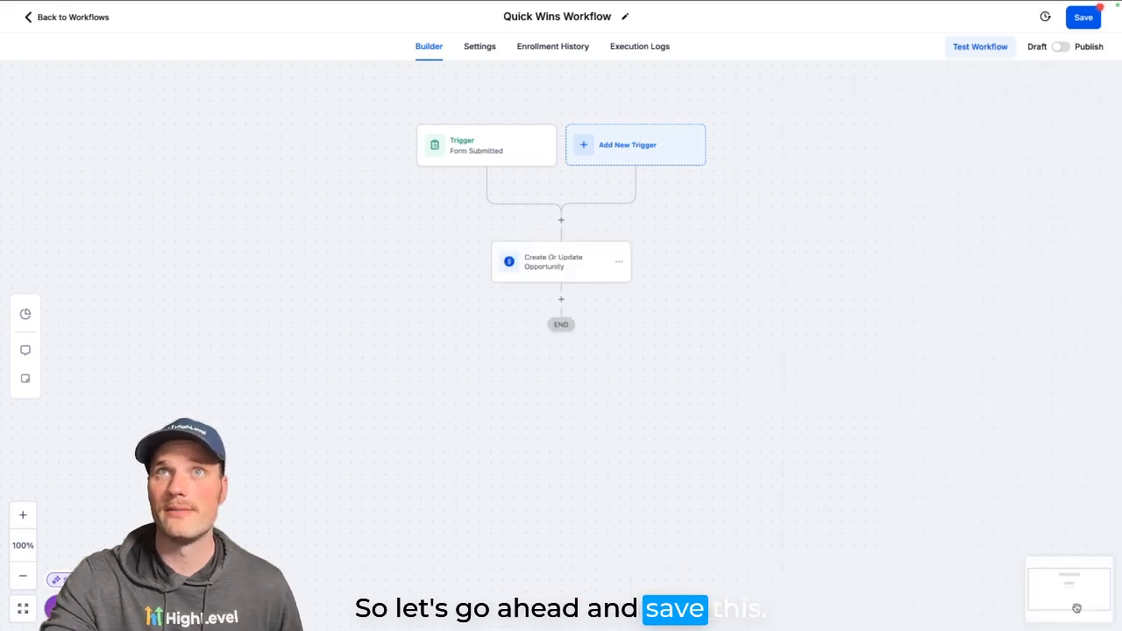
left_click(1080, 610)
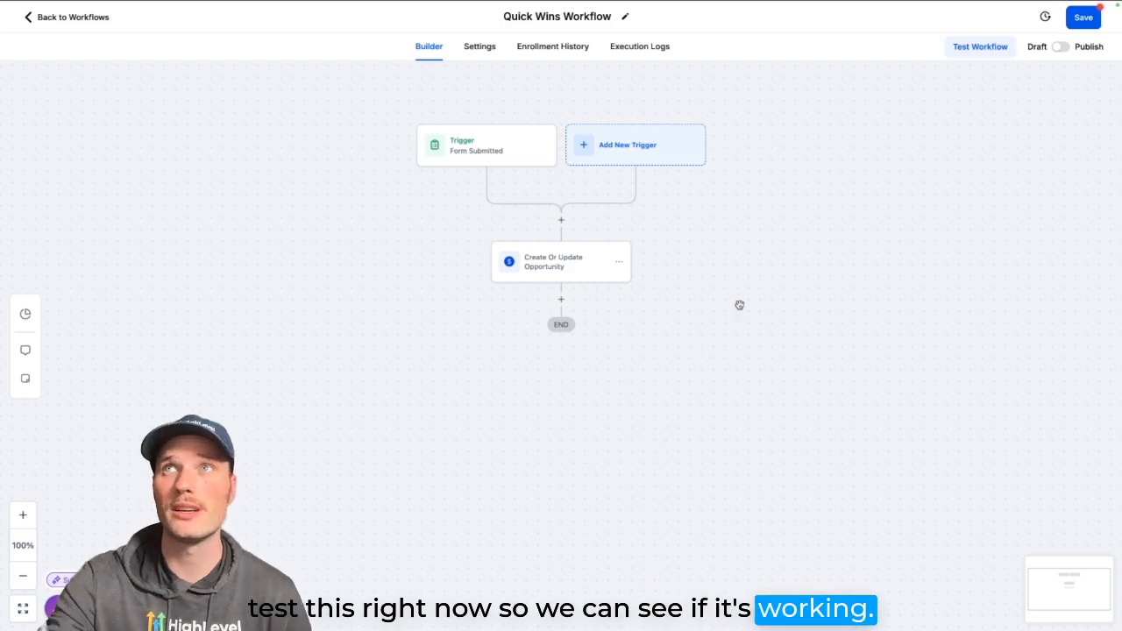
Step: Switch the workflow from draft to published and save it
left_click(1061, 46)
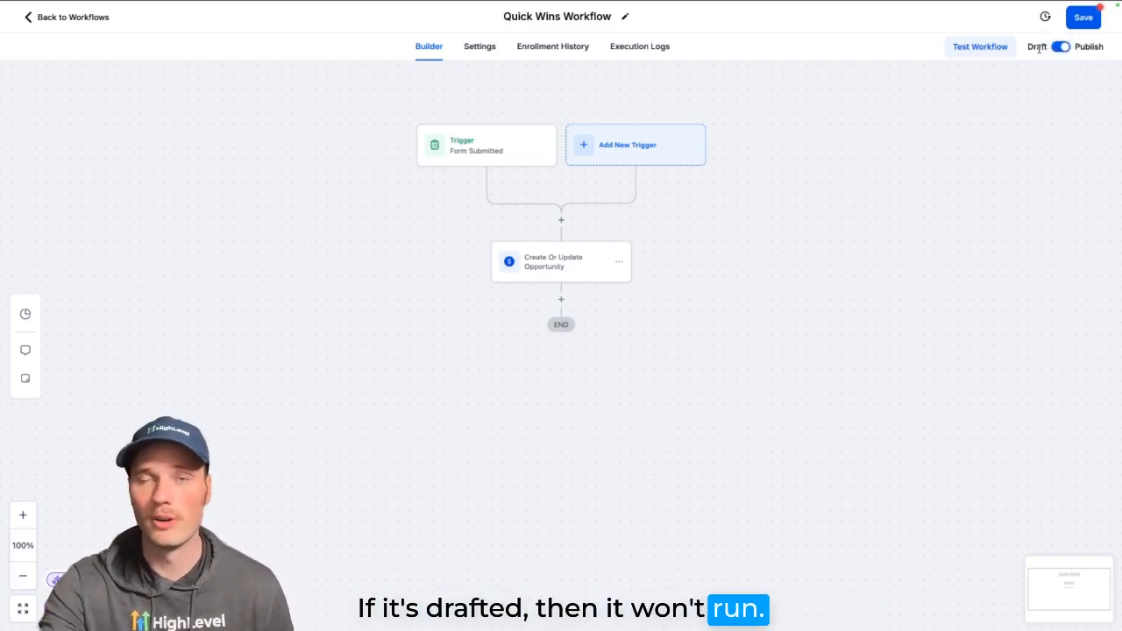
left_click(1083, 17)
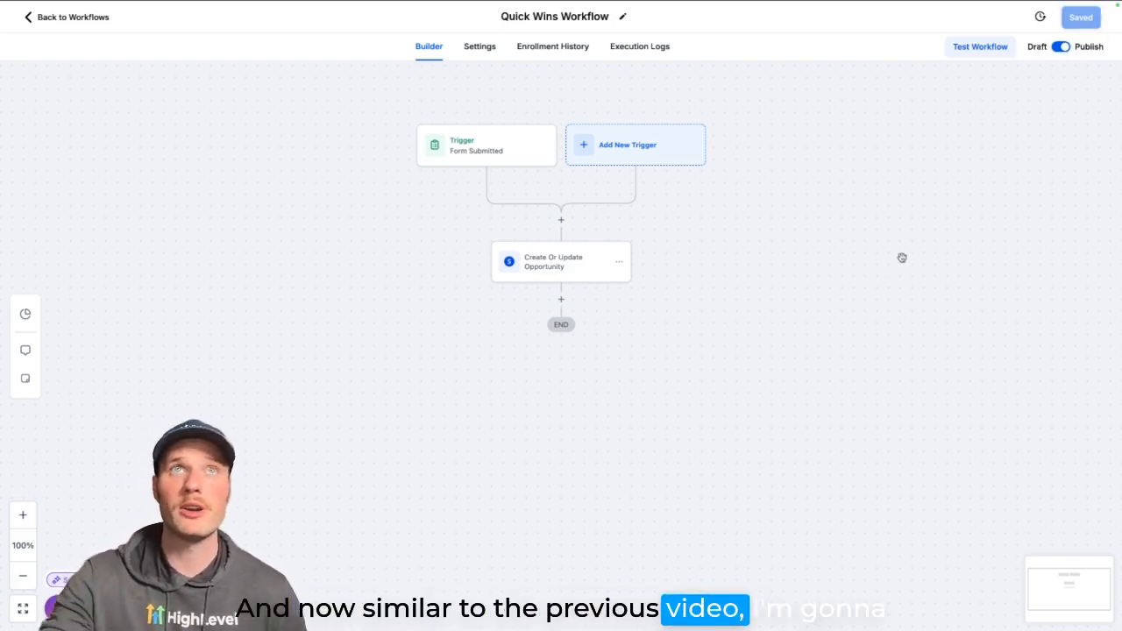
Step: Open the sign-up form, enter the test lead's full name, email and phone, organization HL and pet name JM, and submit it
left_click(54, 26)
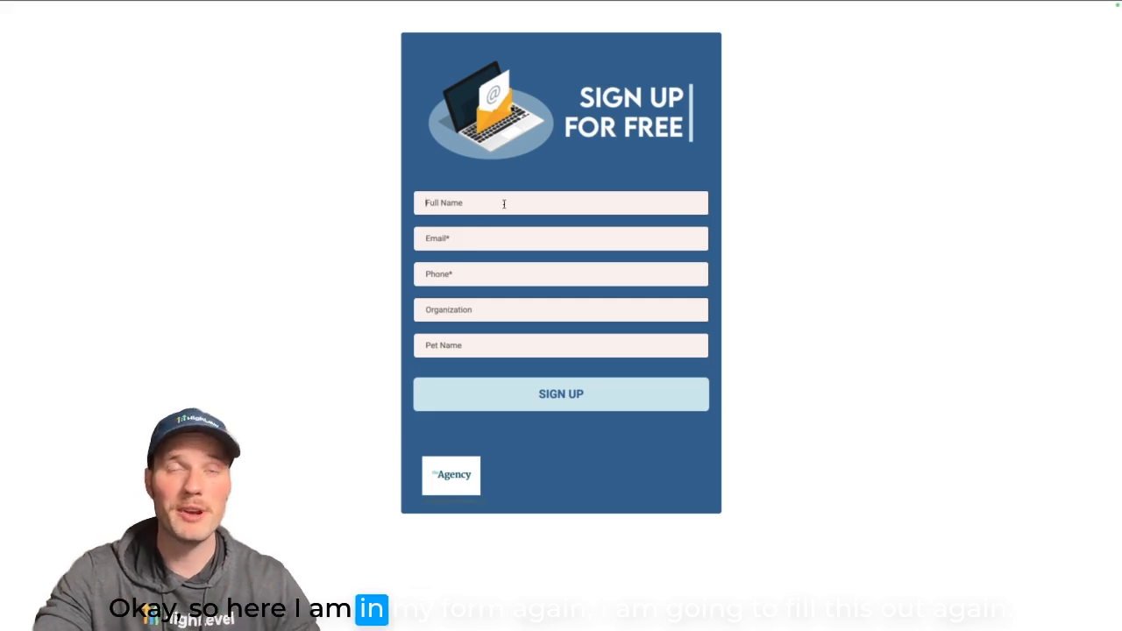
left_click(504, 203)
type("Haplin Asdf")
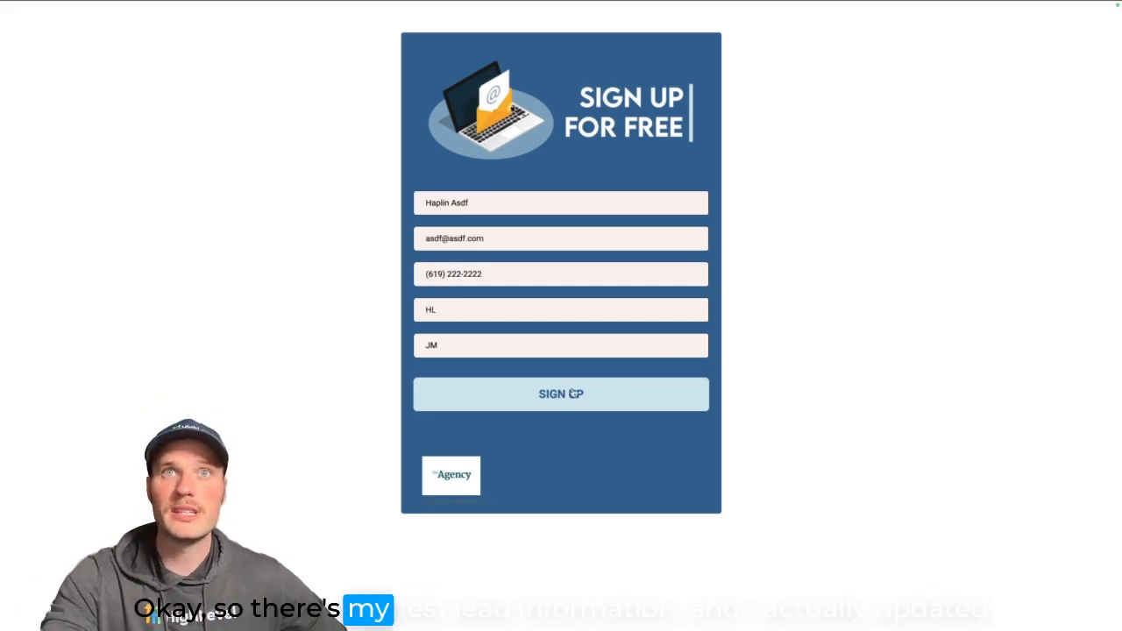
left_click(569, 394)
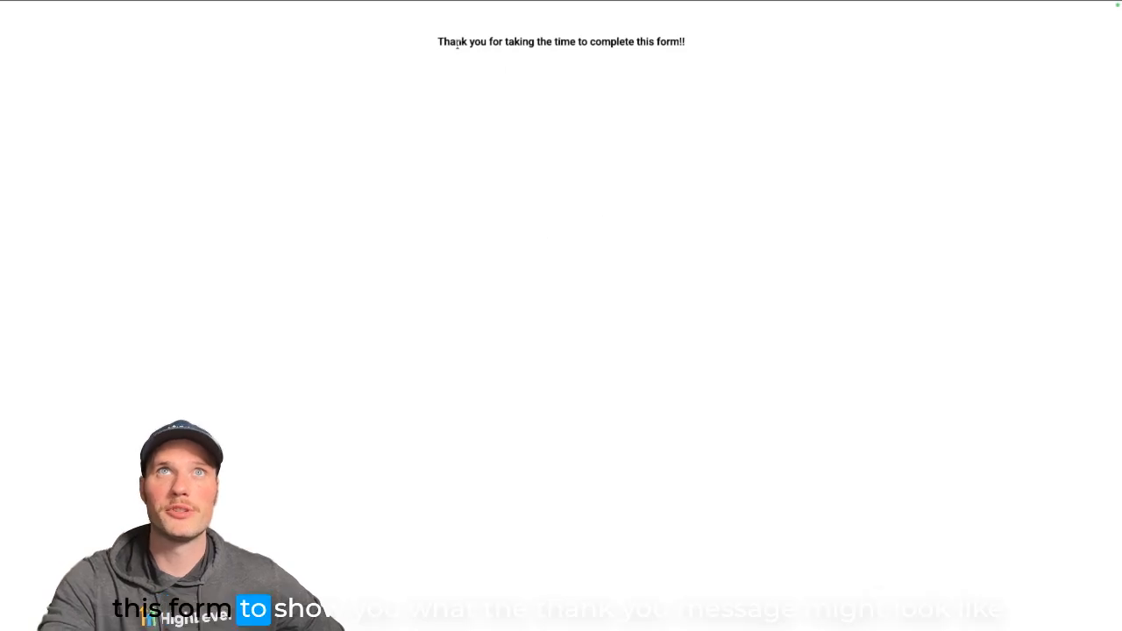
left_click_drag(441, 40, 721, 50)
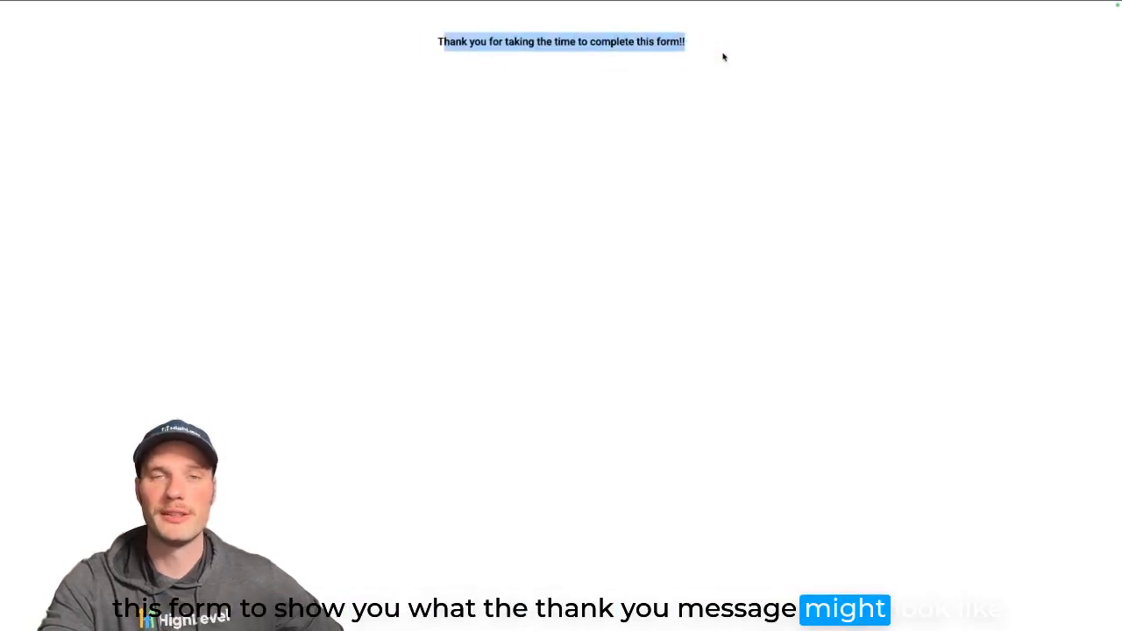
Step: Open the test lead's contact record and check its conversation and Opportunities section for the newly created opportunity
left_click(724, 54)
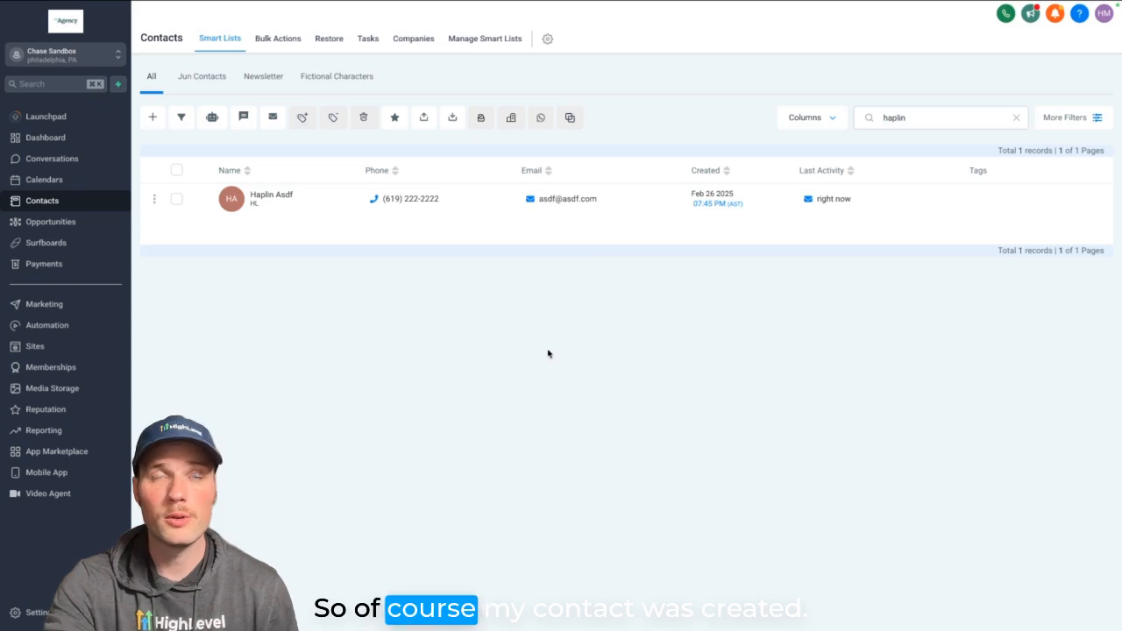
left_click(269, 198)
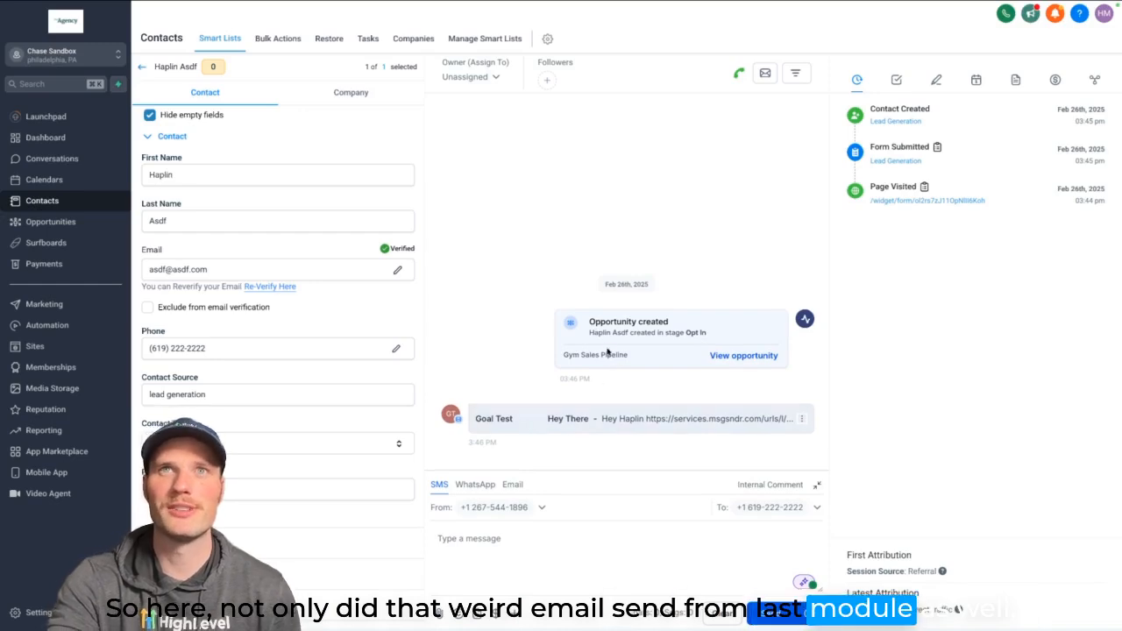
left_click_drag(600, 320, 682, 325)
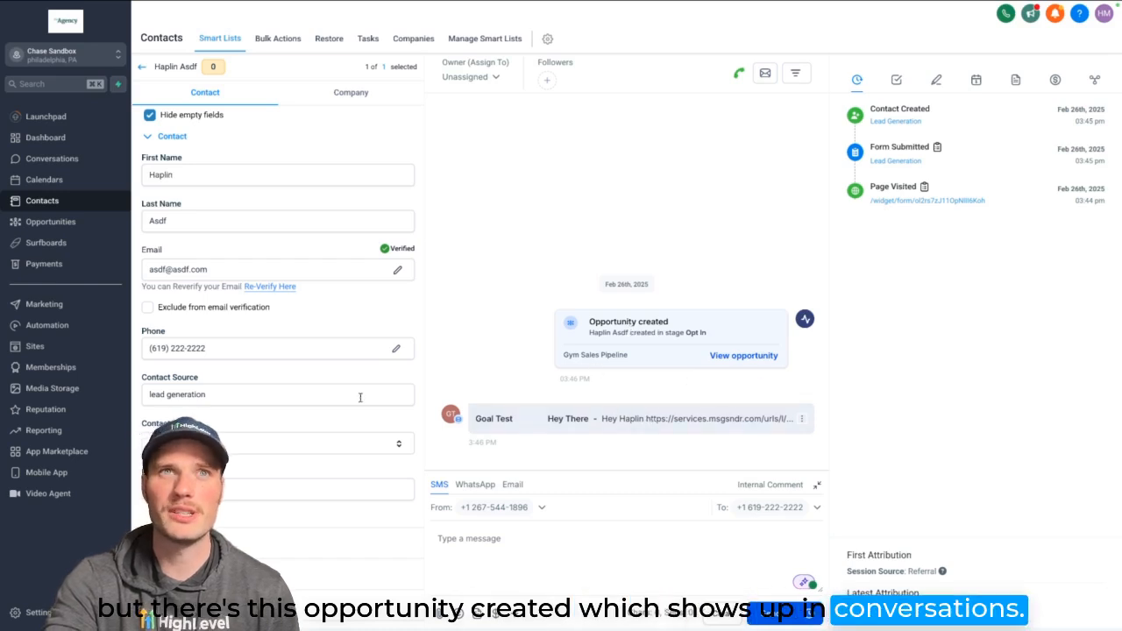
scroll(359, 397, "down", 10)
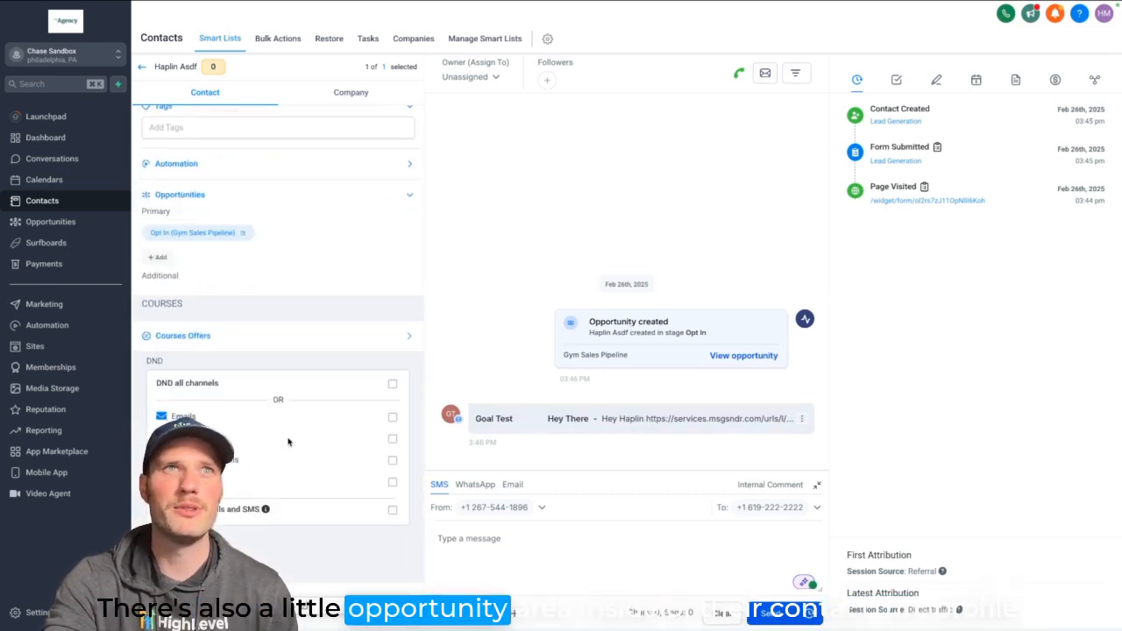
scroll(294, 377, "up", 3)
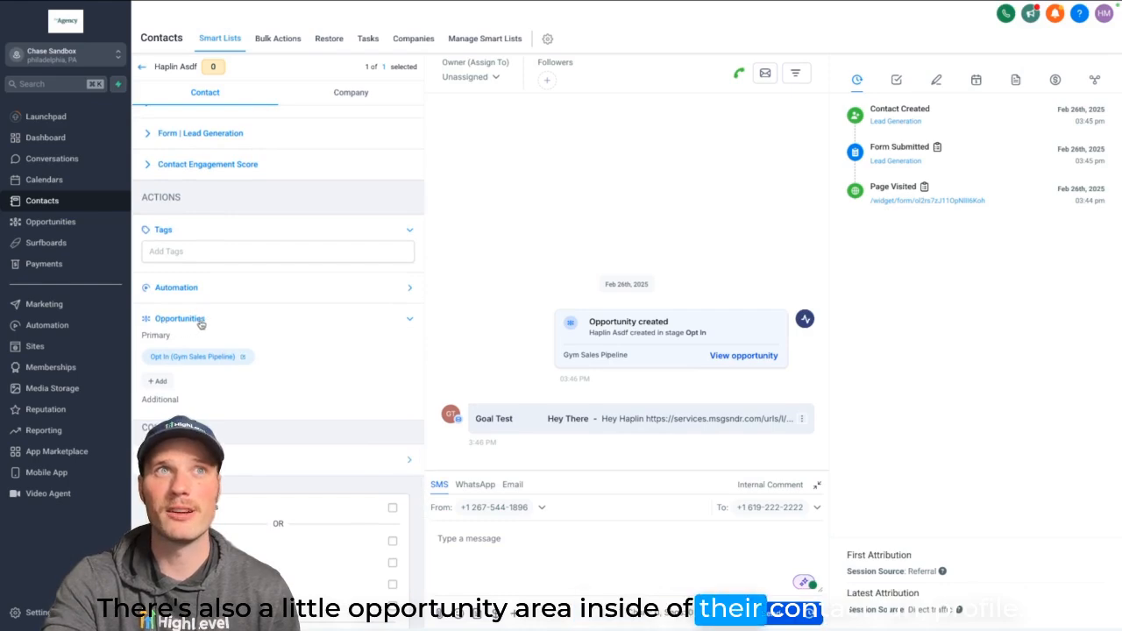
Step: Open the test lead's opportunity in the Opt In stage of the Gym Sales Pipeline and review its status and stage fields
left_click(69, 225)
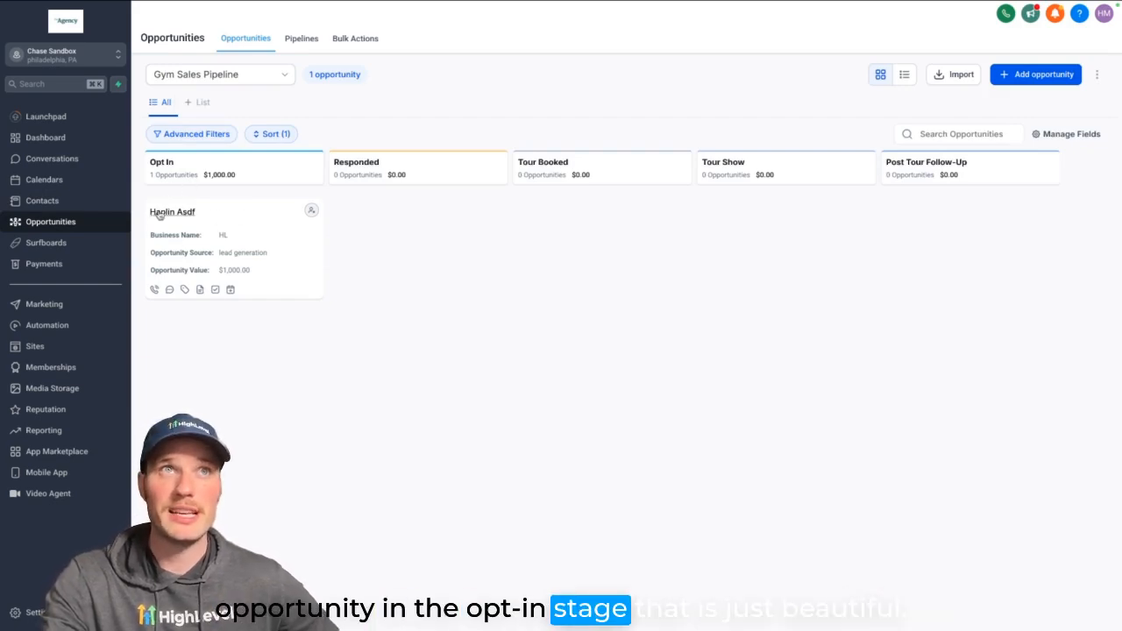
mouse_move(269, 219)
left_mouse_down()
mouse_move(408, 218)
mouse_move(285, 200)
mouse_move(482, 392)
mouse_move(476, 438)
mouse_move(406, 538)
mouse_move(578, 609)
mouse_move(889, 609)
mouse_move(783, 596)
mouse_move(440, 497)
mouse_move(301, 310)
mouse_move(266, 228)
left_mouse_up()
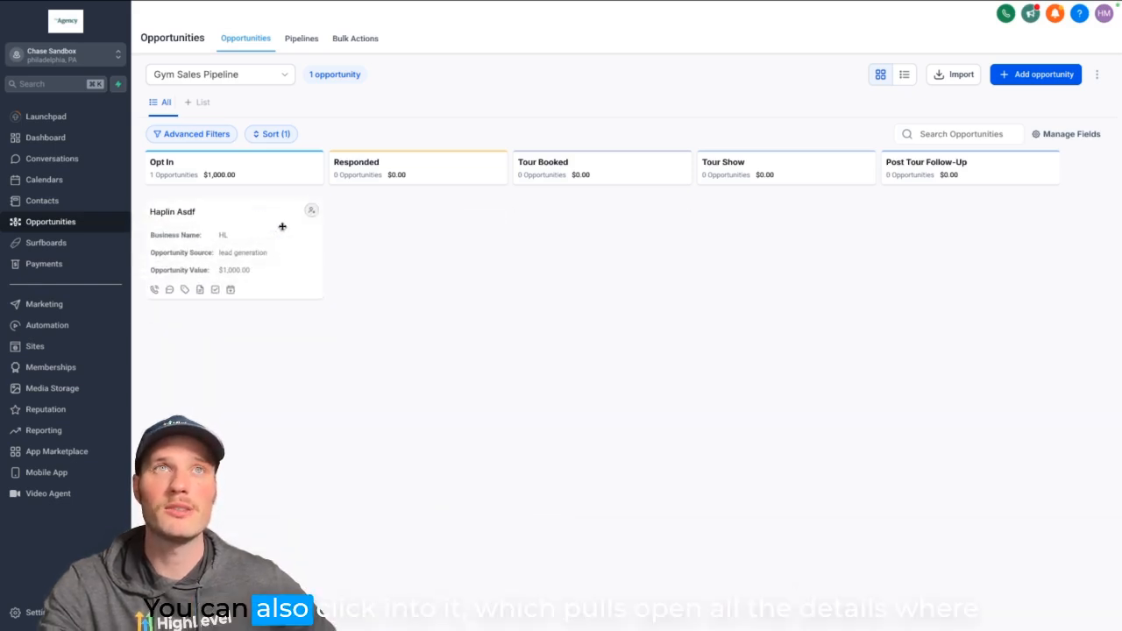
left_click(282, 227)
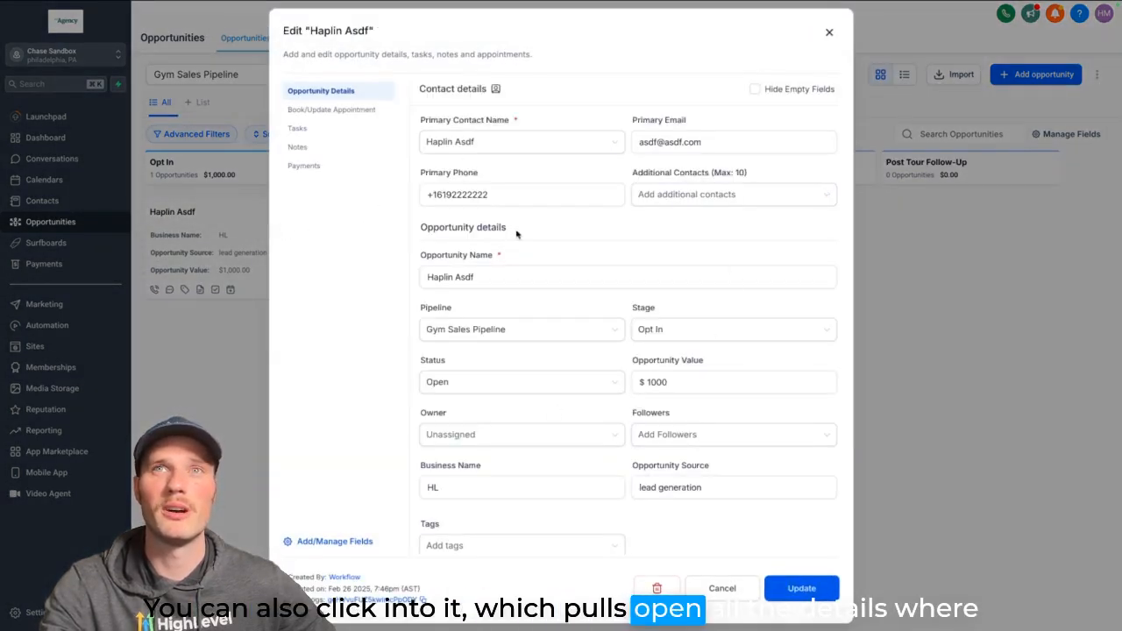
scroll(516, 234, "down", 3)
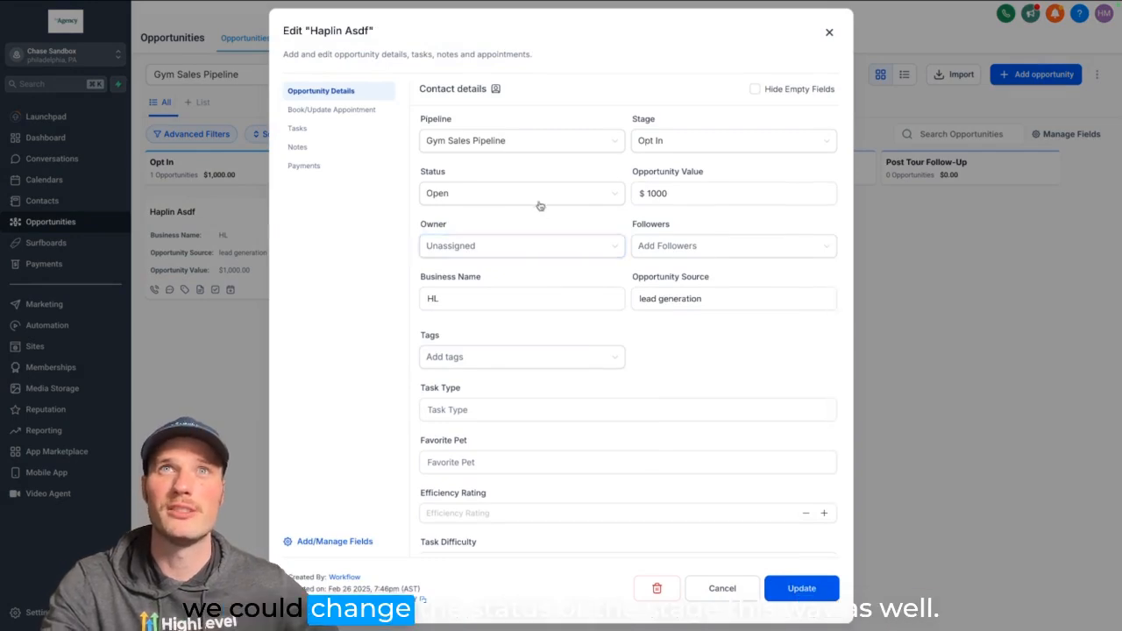
left_click(534, 194)
left_click(696, 143)
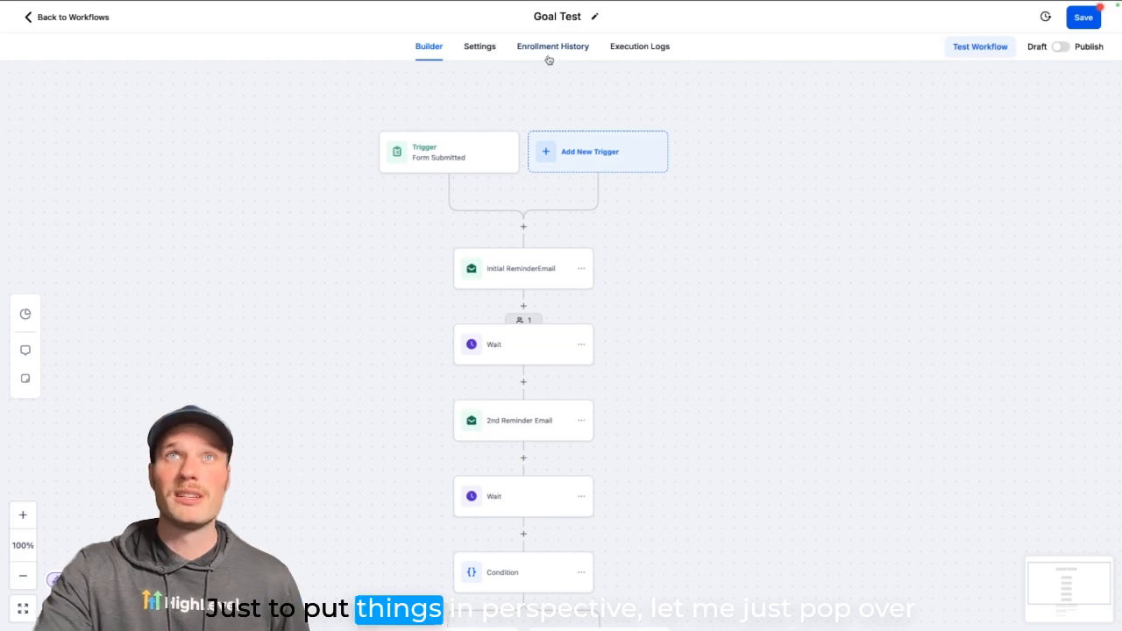
Step: Switch to the 2024 Summit Award Accepted / Rejected workflow and examine the whole layout of its triggers, conditions and branches
mouse_move(470, 2)
left_click(394, 29)
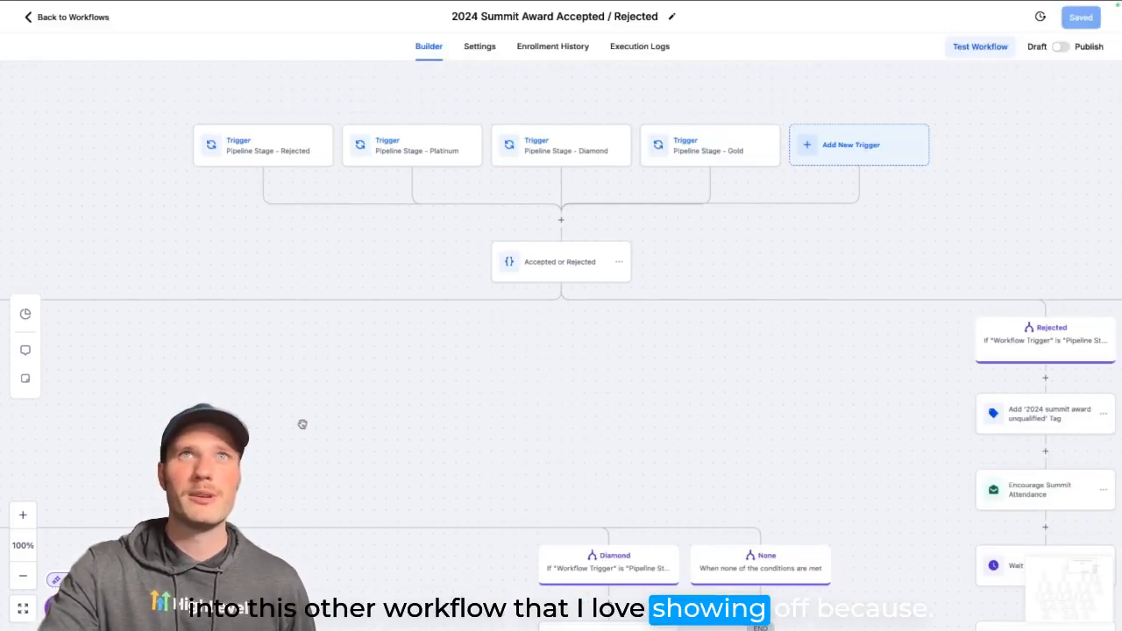
left_click(25, 577)
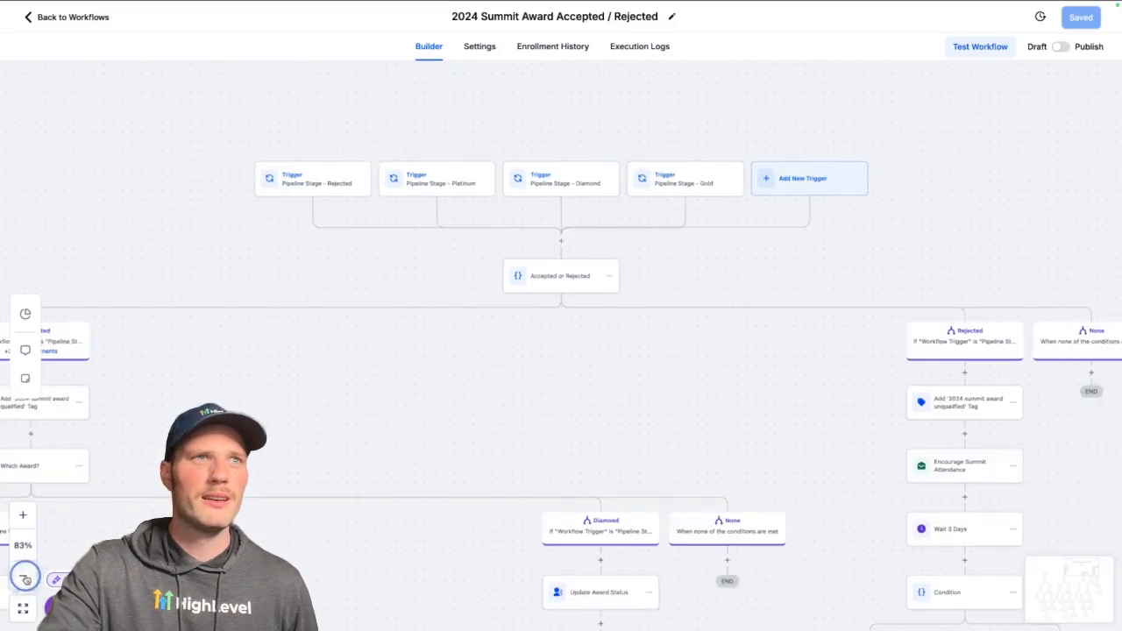
left_click(25, 578)
left_click(25, 578)
left_click(25, 578)
left_click(26, 578)
left_click(25, 578)
left_click(25, 577)
left_click(25, 578)
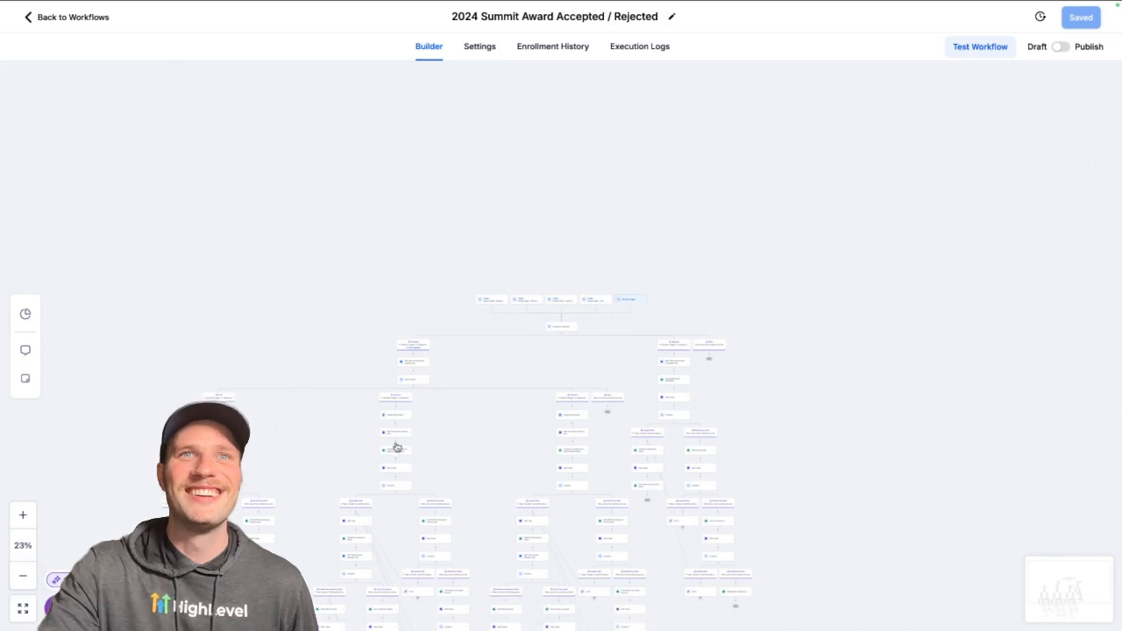
left_click_drag(412, 441, 528, 271)
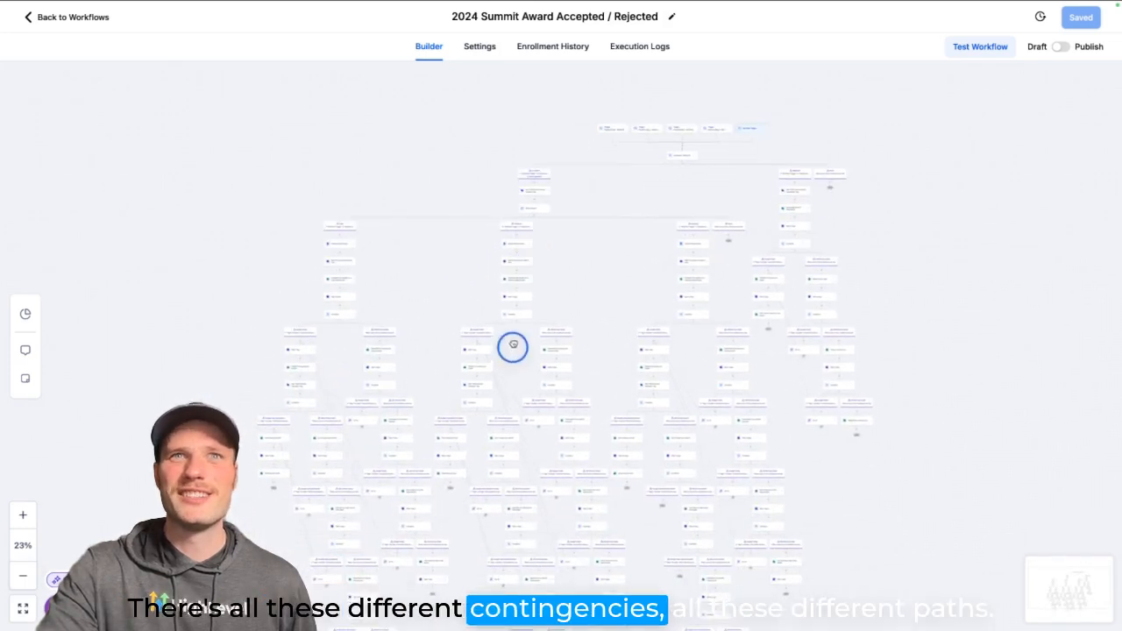
left_click_drag(511, 345, 543, 233)
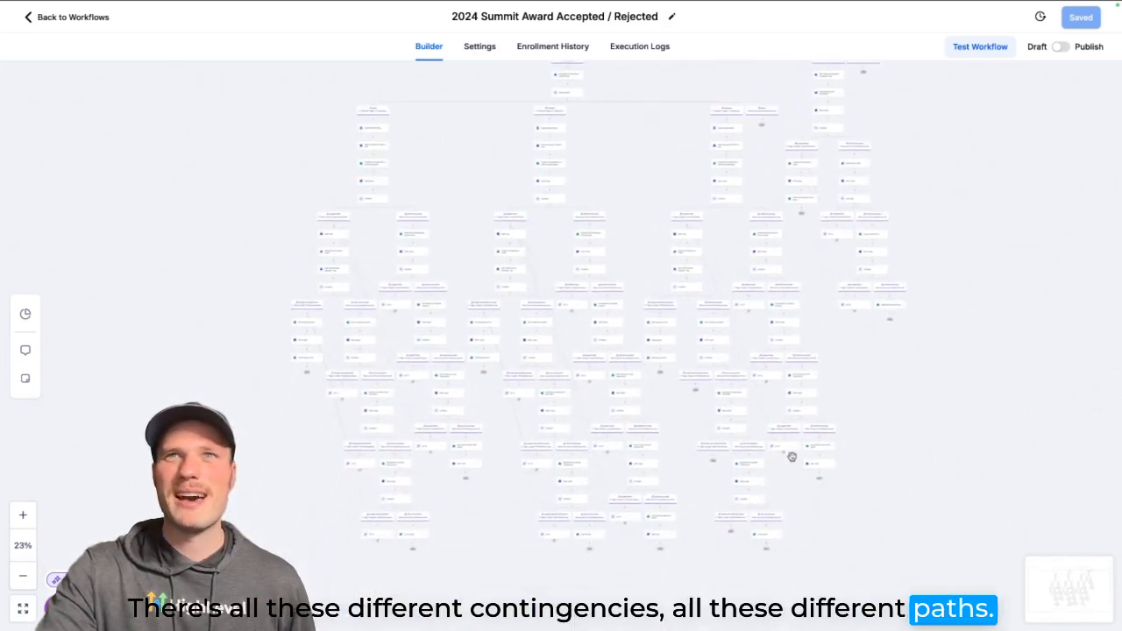
left_click_drag(890, 430, 859, 481)
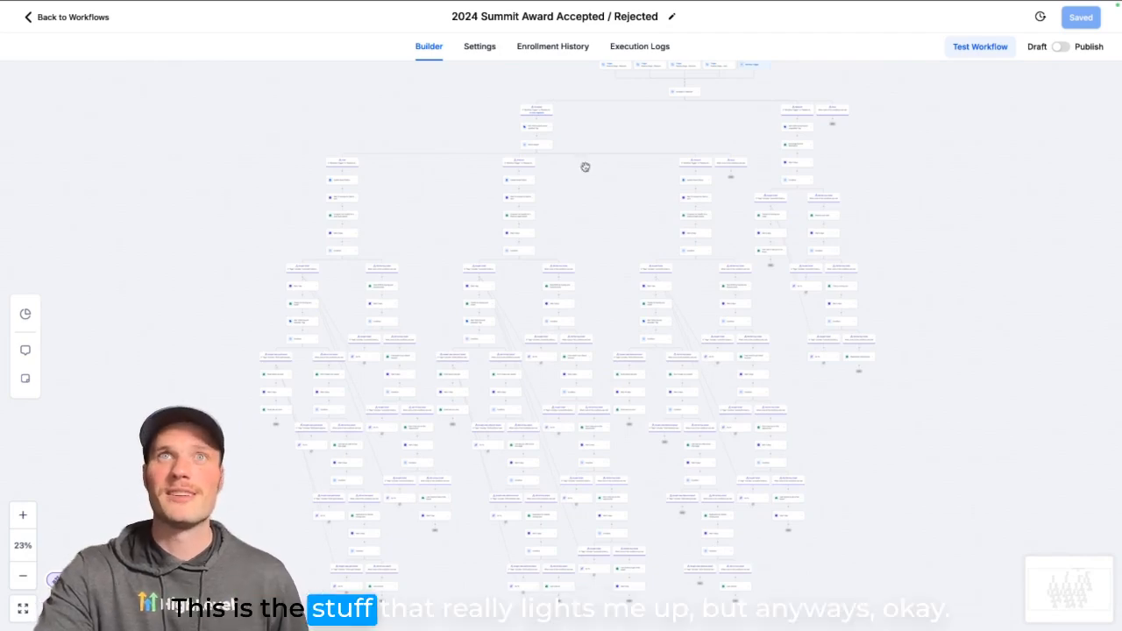